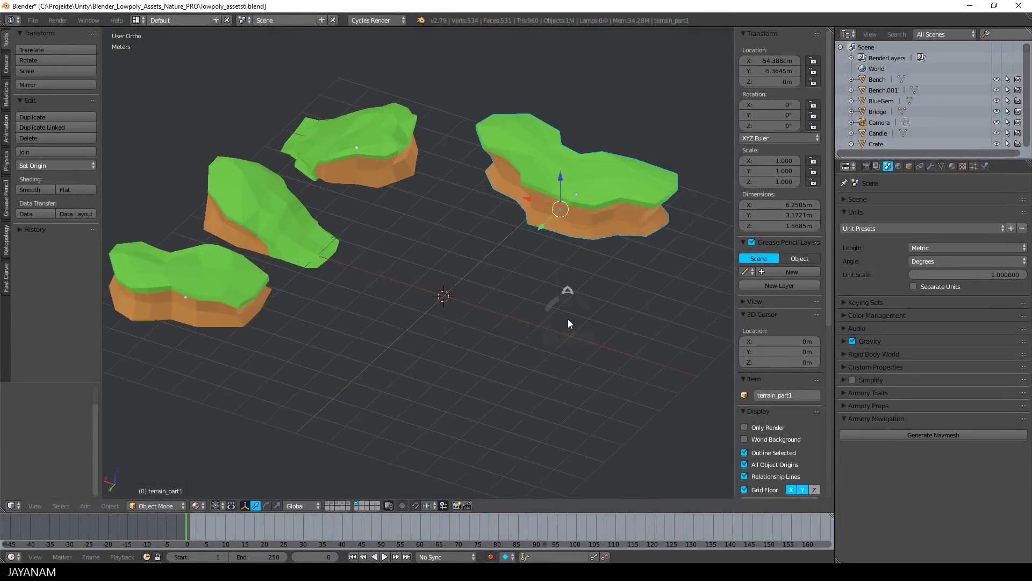
- Add a plane mesh at the 3D cursor between the existing terrain pieces
scroll(568, 319, up, 3)
scroll(564, 323, up, 2)
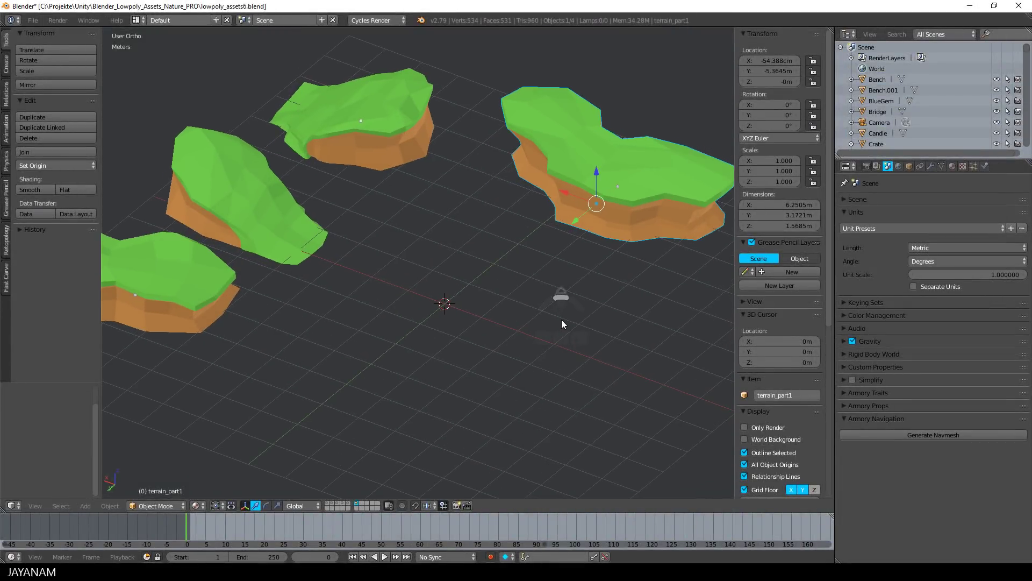
key(shift+a)
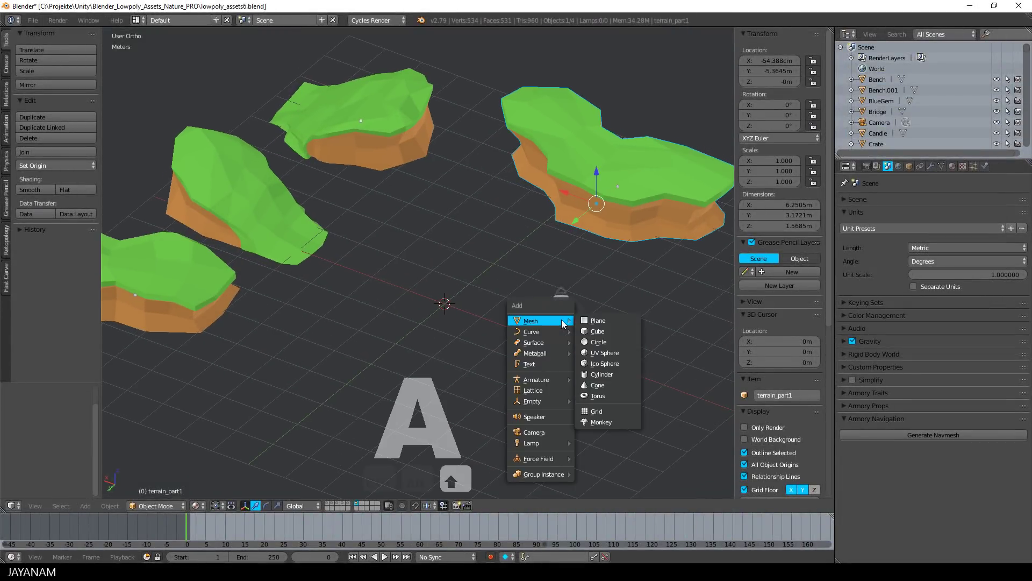
click(599, 321)
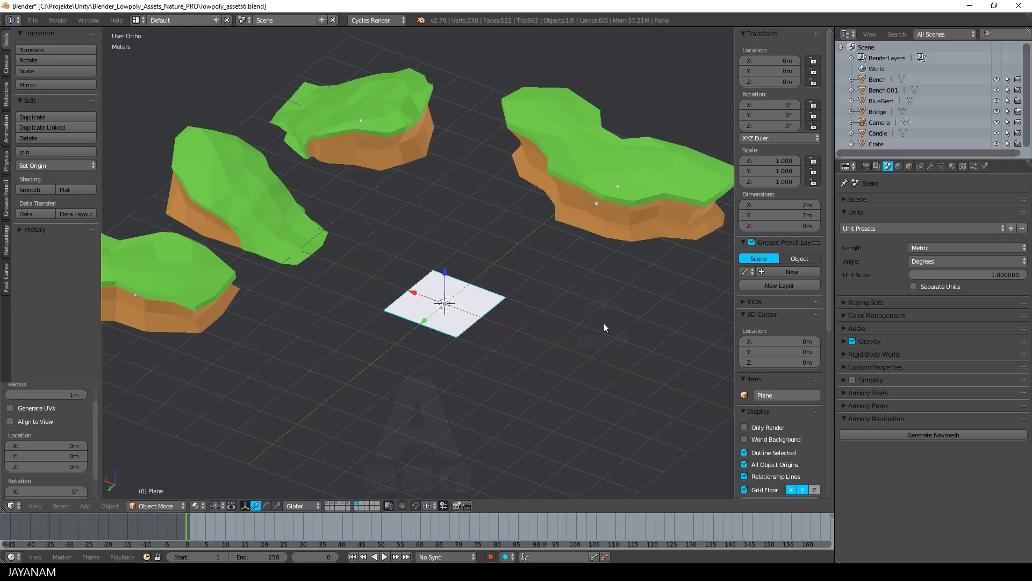
- Assign the existing material matLowPoly to the new plane
click(952, 167)
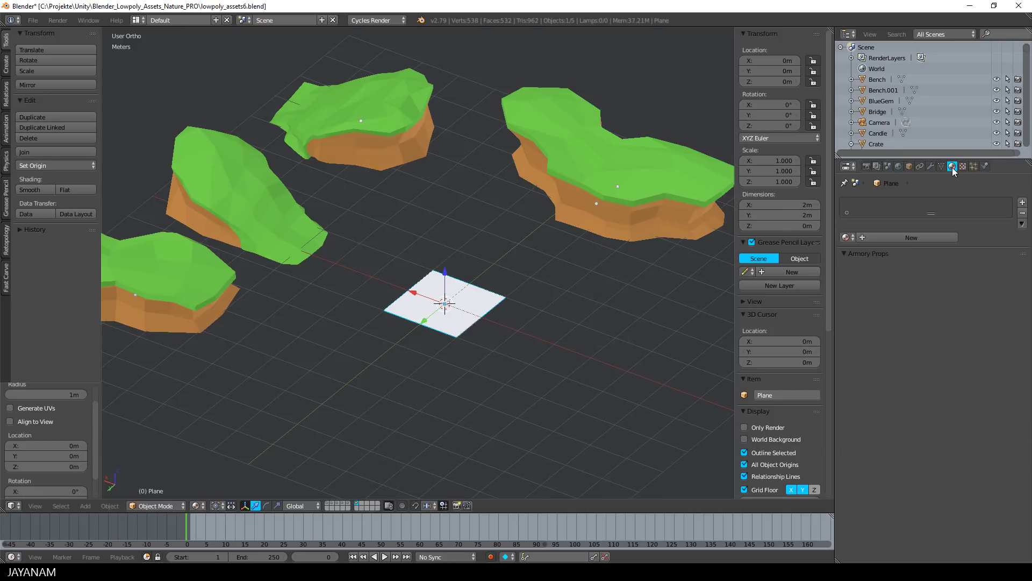
click(847, 237)
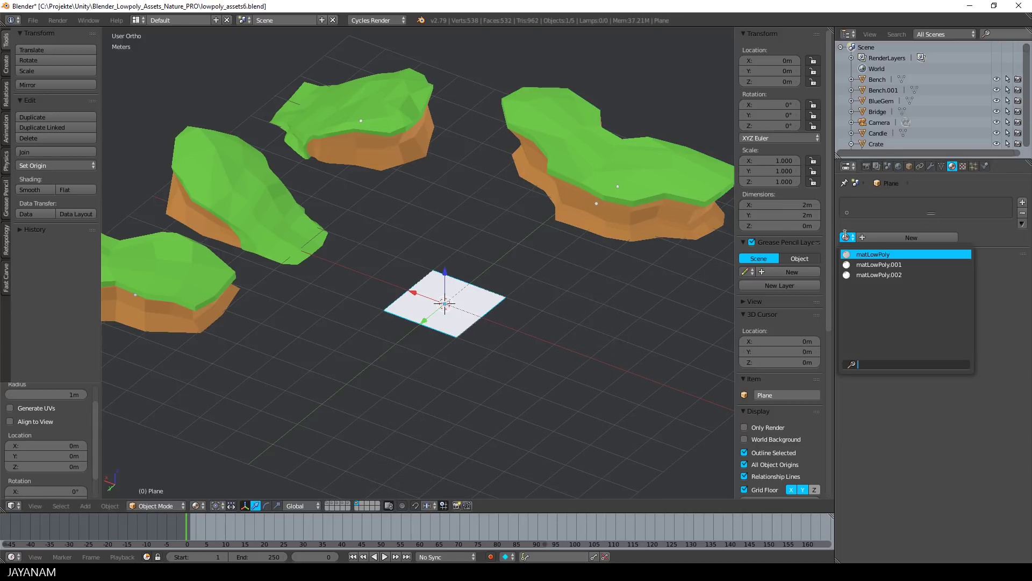
click(868, 255)
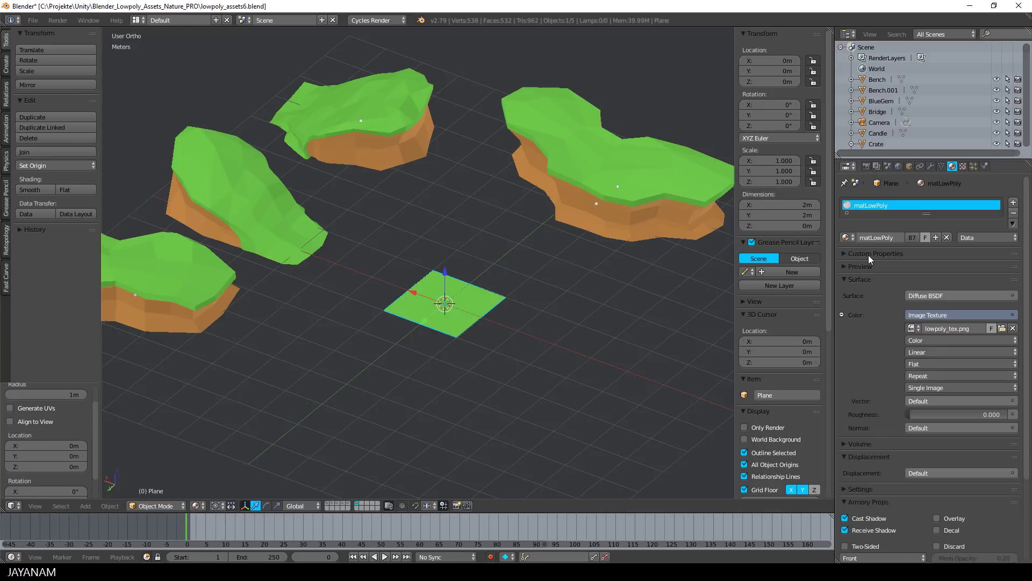
middle_drag(631, 298, 585, 324)
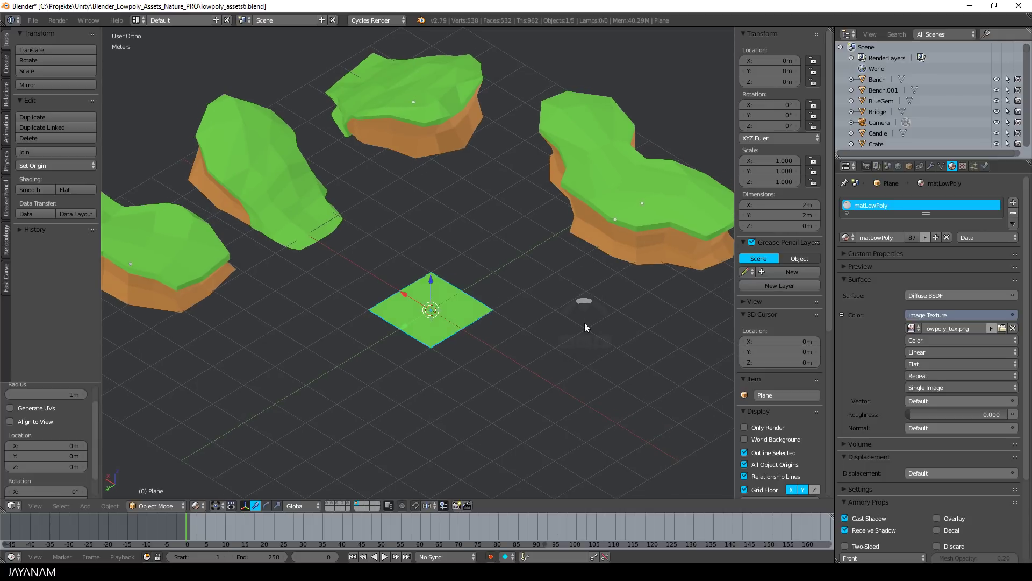
- Subdivide the plane with three centred loop cuts in one direction and two in the other
key(Tab)
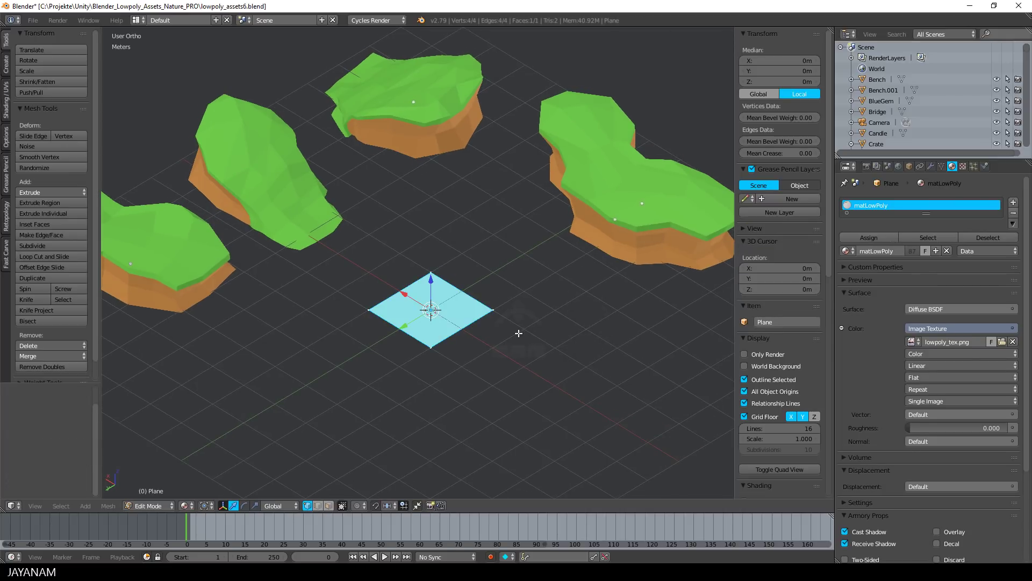
key(ctrl+r)
scroll(447, 312, up, 2)
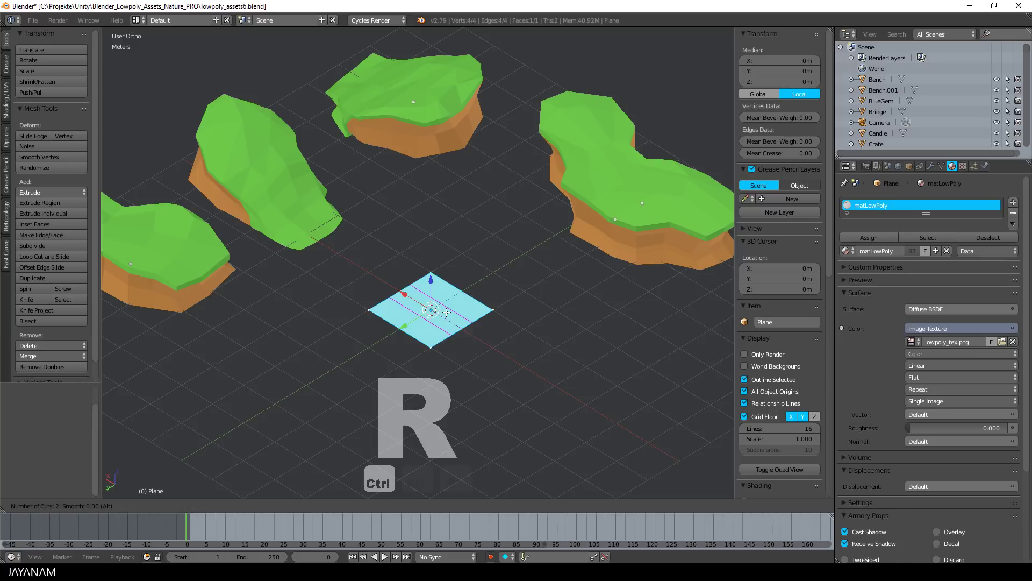
click(447, 312)
right_click(447, 312)
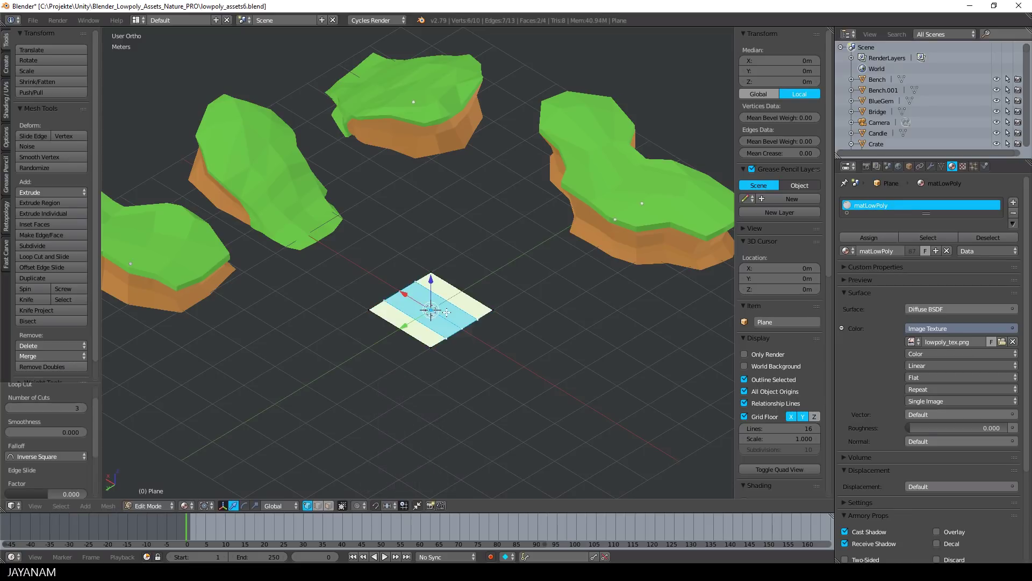
key(ctrl+r)
scroll(447, 312, up, 1)
click(447, 312)
right_click(447, 311)
middle_drag(542, 269, 507, 289)
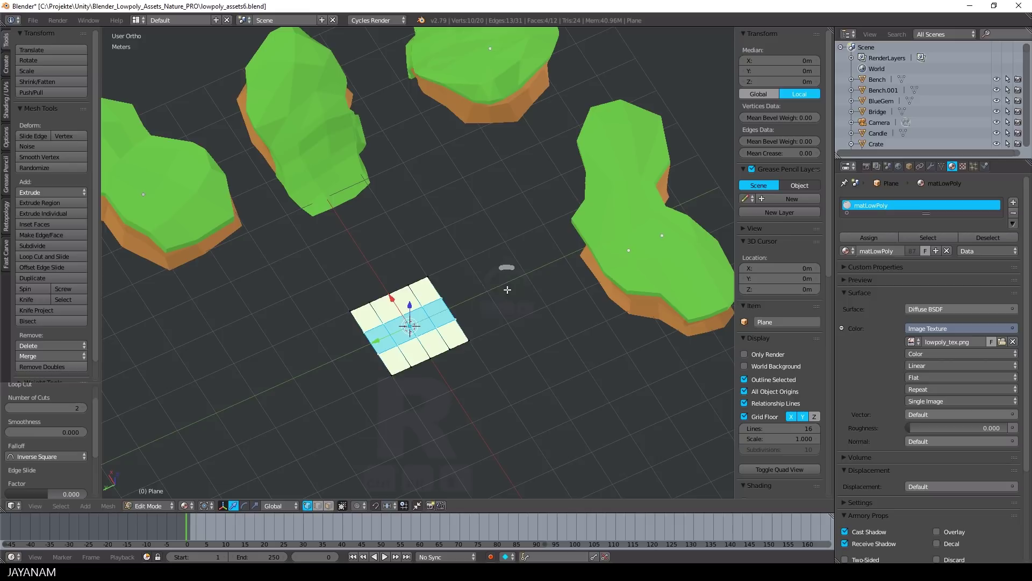
- Sculpt the plane's edges from above with the Grab brush into a rounded, slightly waisted outline about 3.4 m by 2.2 m
right_click(367, 296)
middle_drag(367, 295, 450, 295)
key(Tab)
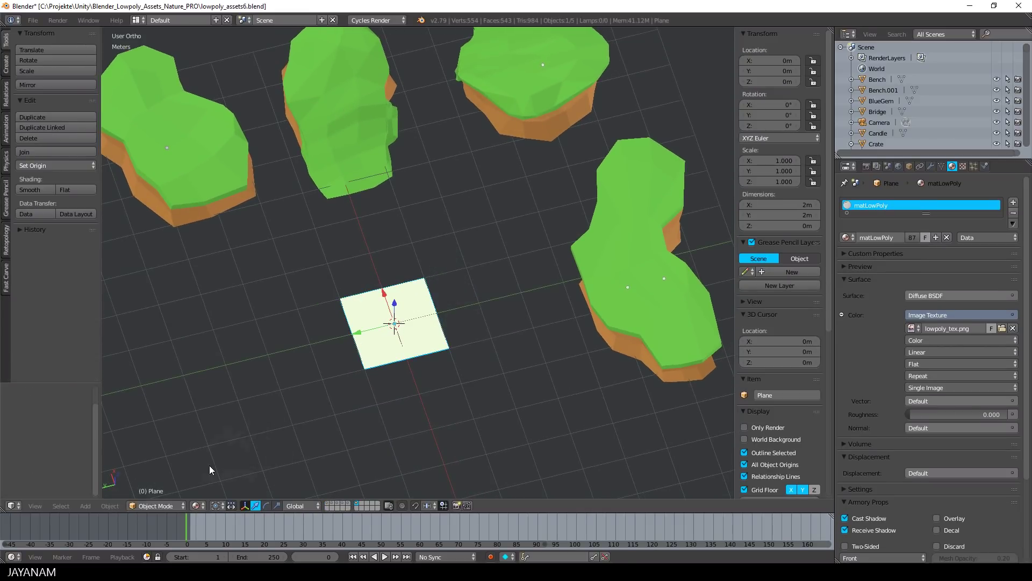
click(159, 506)
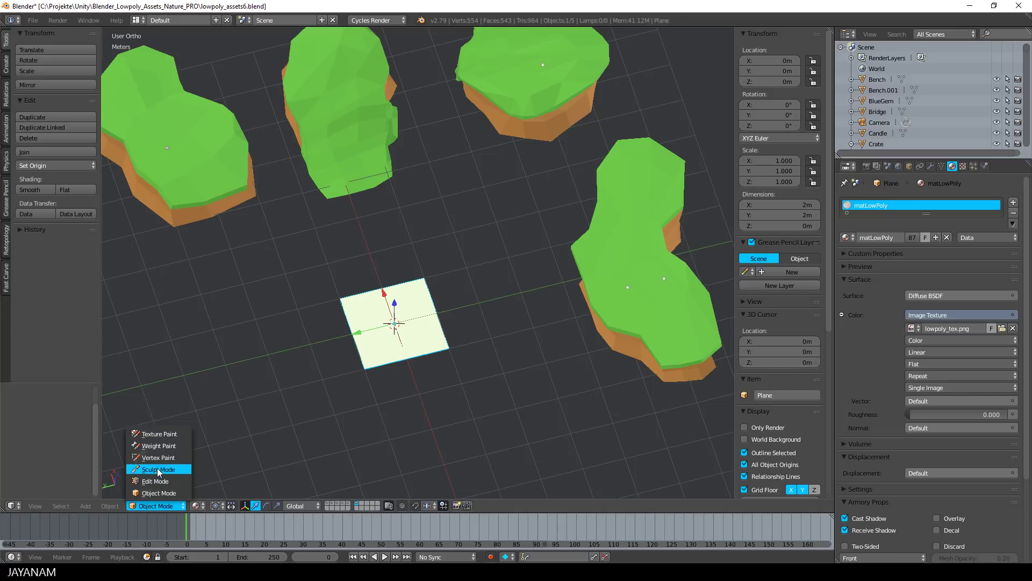
click(160, 472)
middle_drag(373, 370, 377, 388)
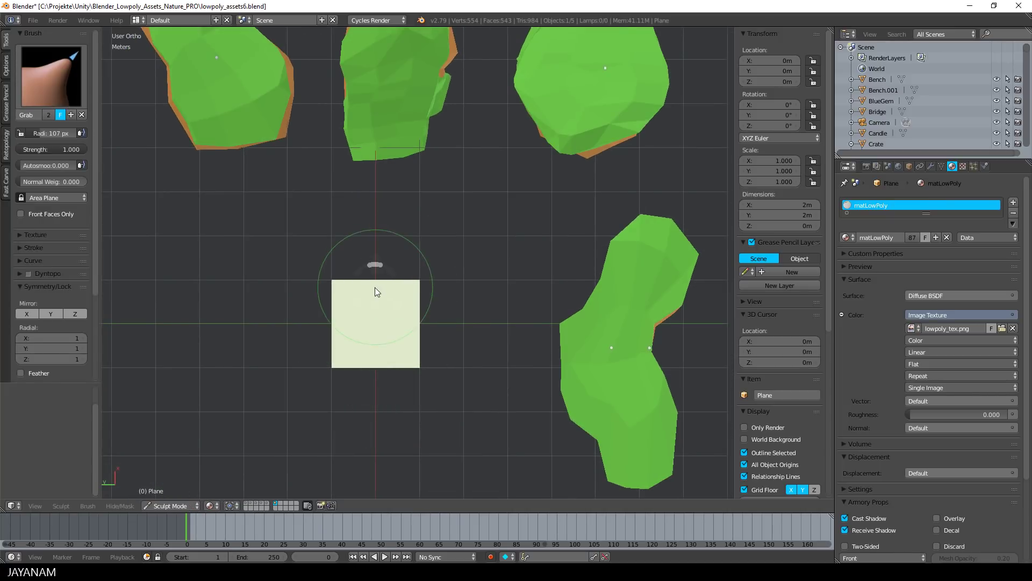
mouse_move(375, 287)
mouse_down()
mouse_move(374, 274)
mouse_move(405, 282)
mouse_move(411, 270)
mouse_up()
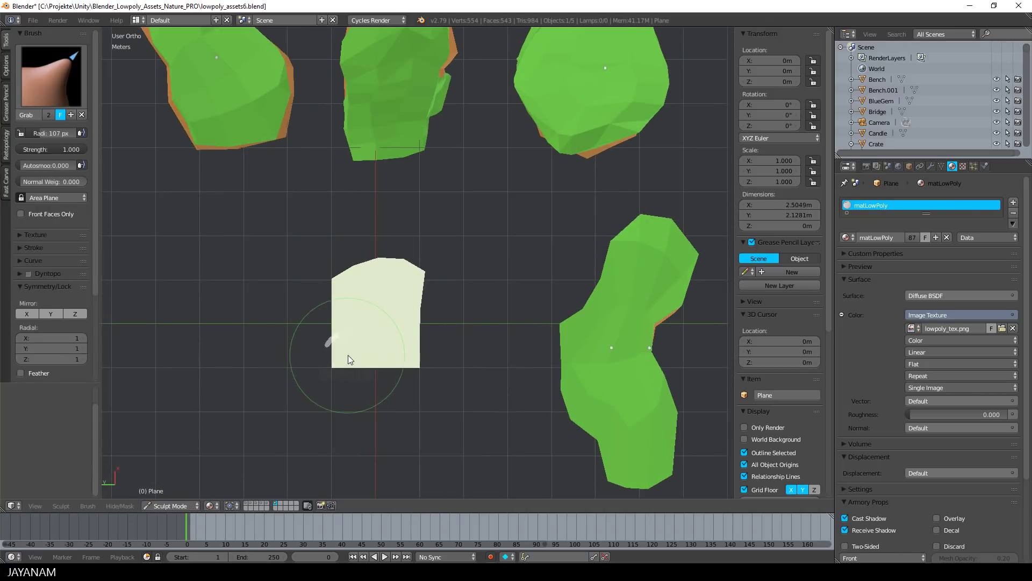
mouse_move(344, 357)
mouse_down()
mouse_move(392, 382)
mouse_move(338, 341)
mouse_move(345, 325)
mouse_up()
mouse_move(361, 375)
mouse_down()
mouse_move(357, 391)
mouse_move(403, 393)
mouse_move(419, 364)
mouse_up()
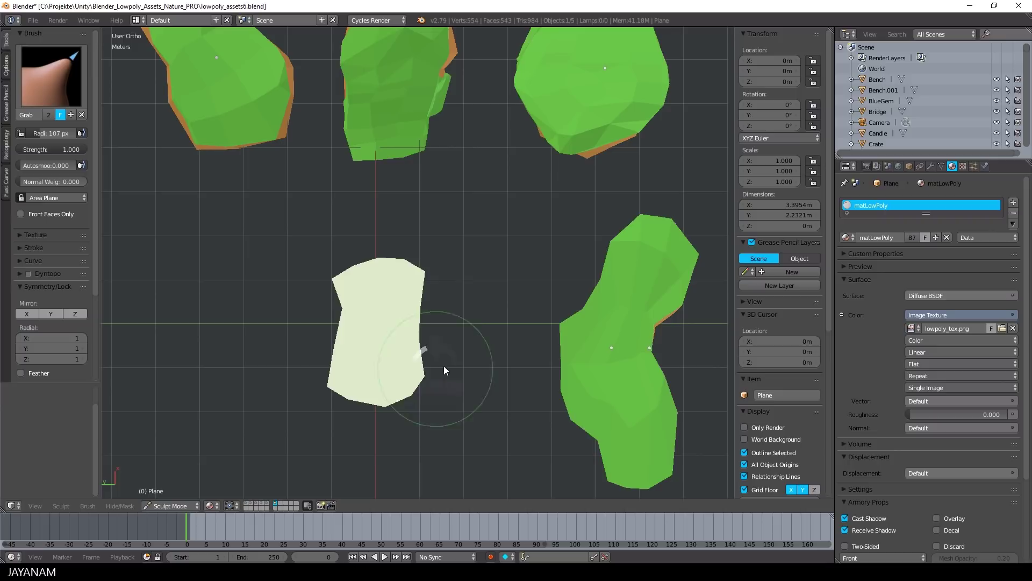
drag(427, 276, 424, 281)
mouse_move(356, 270)
mouse_down()
mouse_move(351, 262)
mouse_move(340, 296)
mouse_up()
- Add two single centred loop cuts across the sculpted plane, one through the middle and one near the rounded far end
key(Tab)
mouse_move(323, 330)
middle_down()
mouse_move(438, 322)
mouse_move(425, 324)
middle_up()
key(ctrl+r)
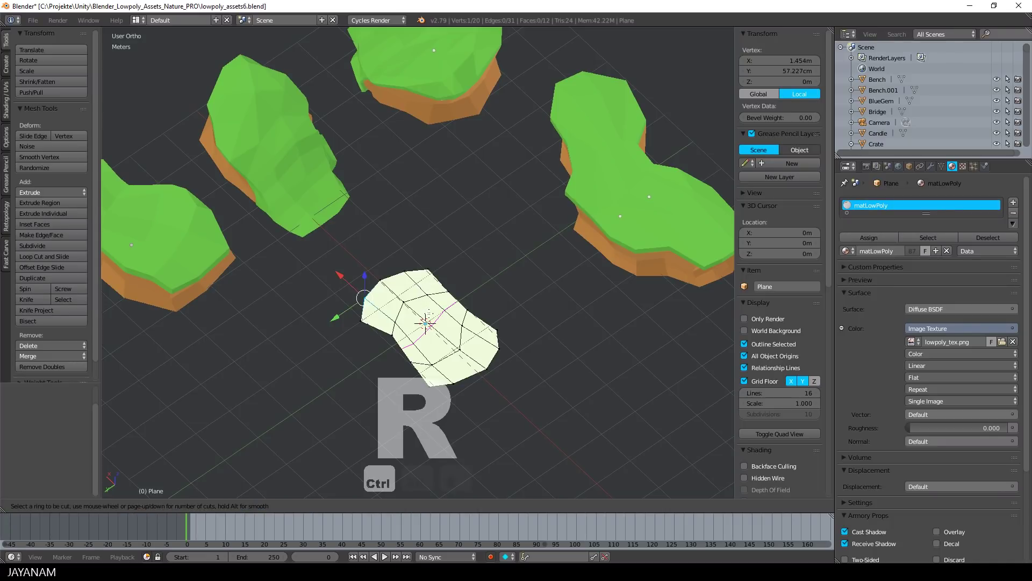
click(427, 322)
right_click(426, 321)
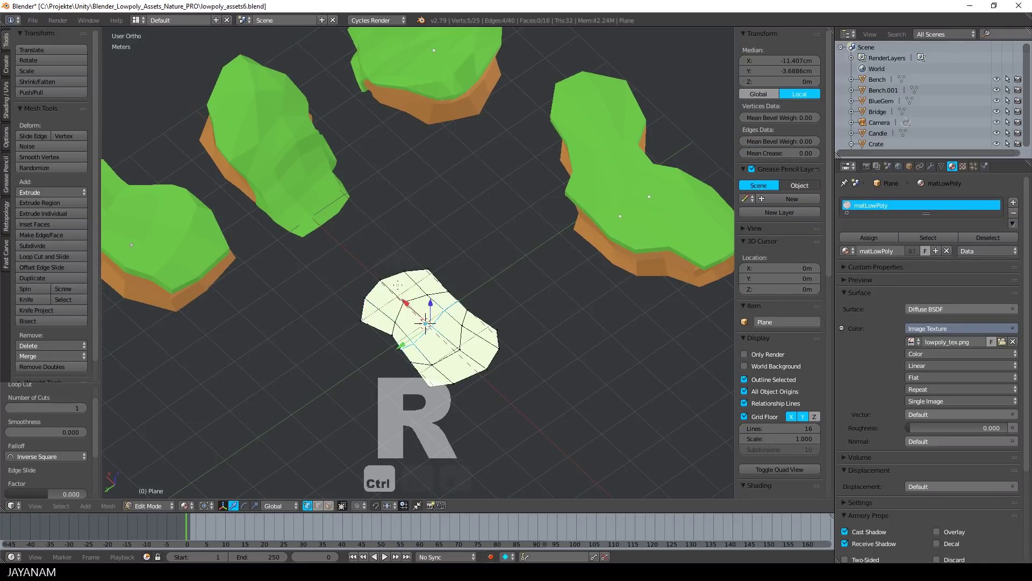
key(ctrl+r)
click(403, 300)
right_click(408, 306)
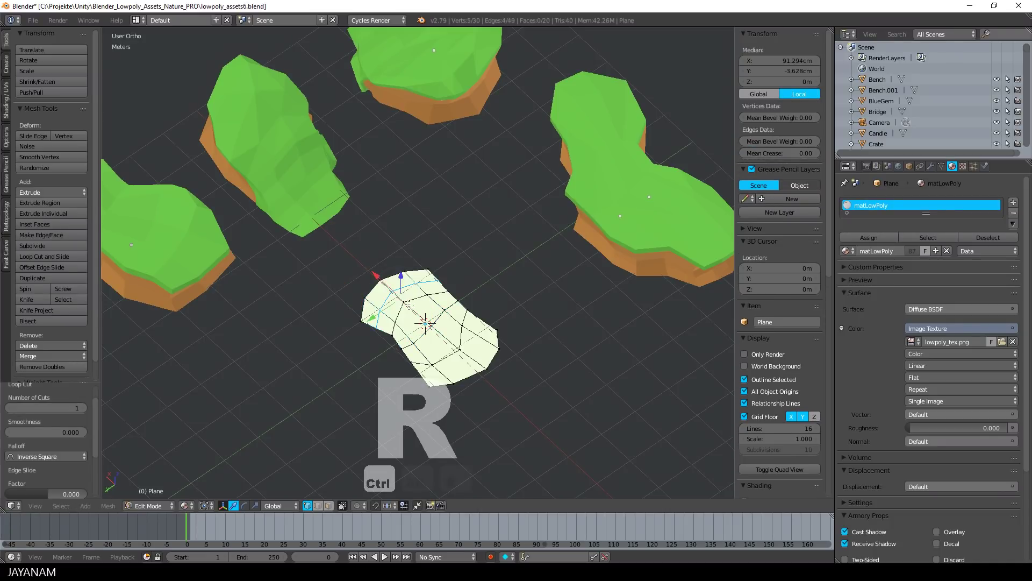
- Enable proportional editing and move the inner vertex near the far end about -10.1 cm along X with a falloff size of 0.91
click(357, 506)
click(376, 456)
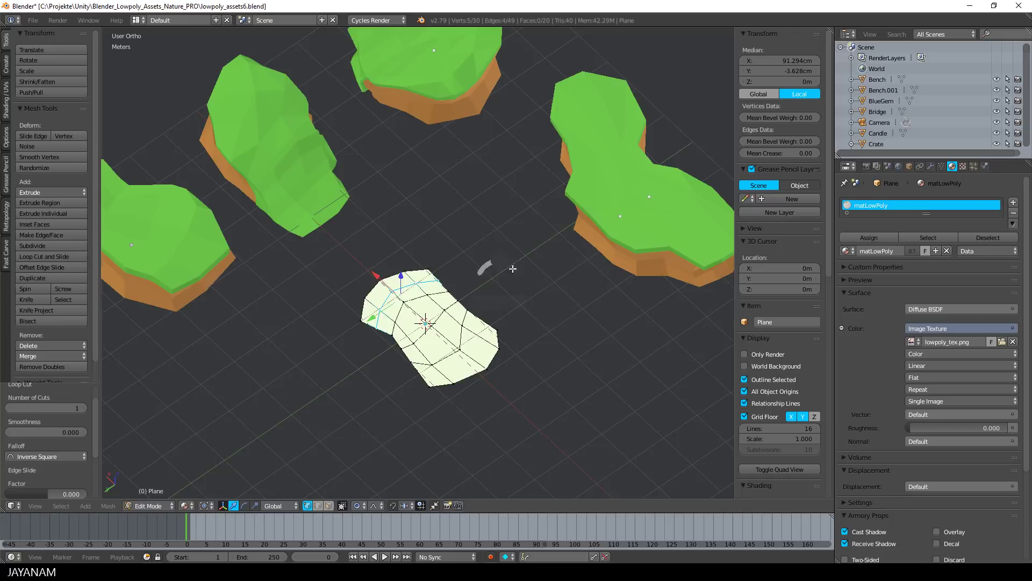
middle_drag(482, 272, 483, 288)
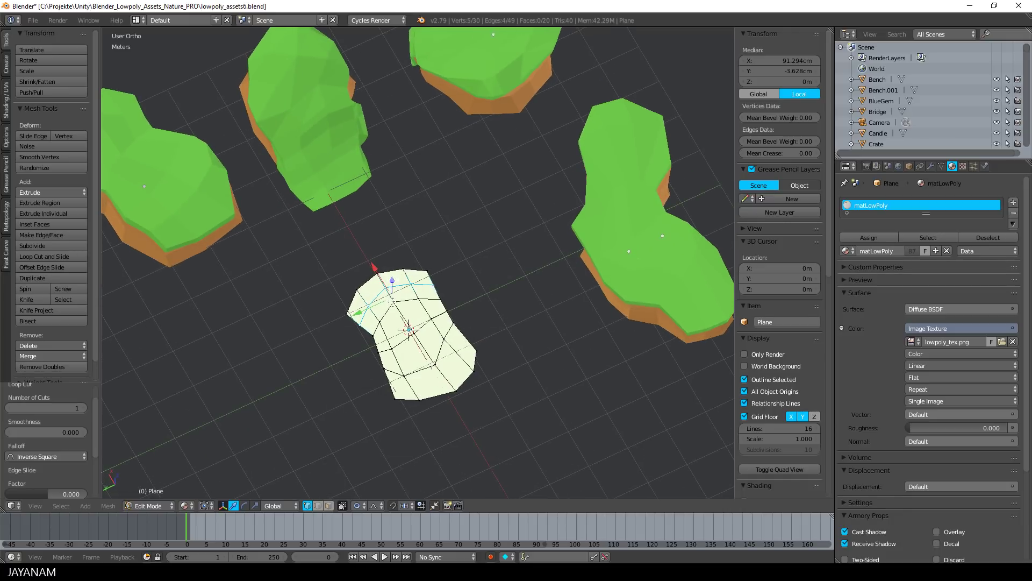
right_click(429, 297)
key(g)
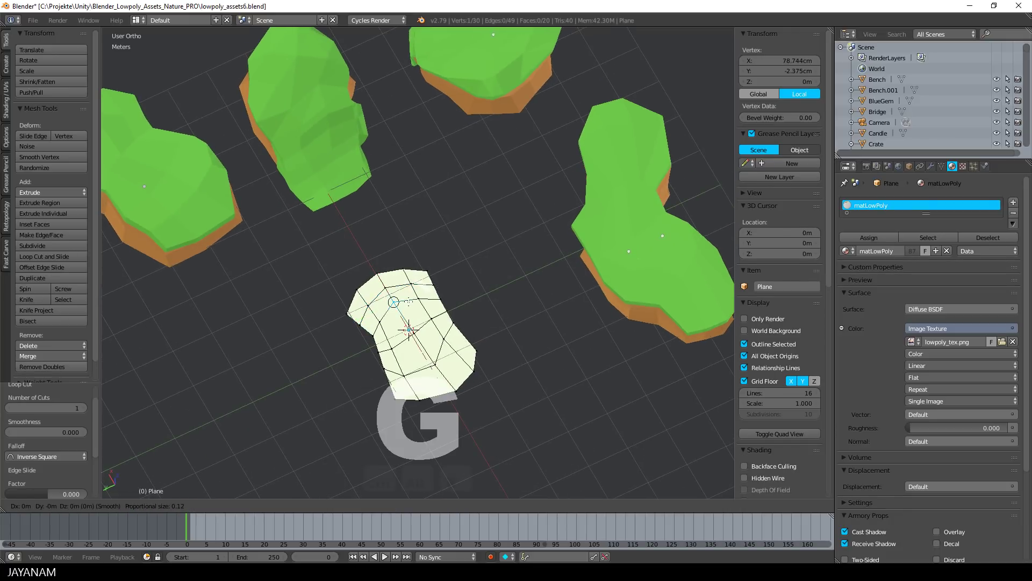
scroll(409, 303, down, 12)
key(x)
click(450, 268)
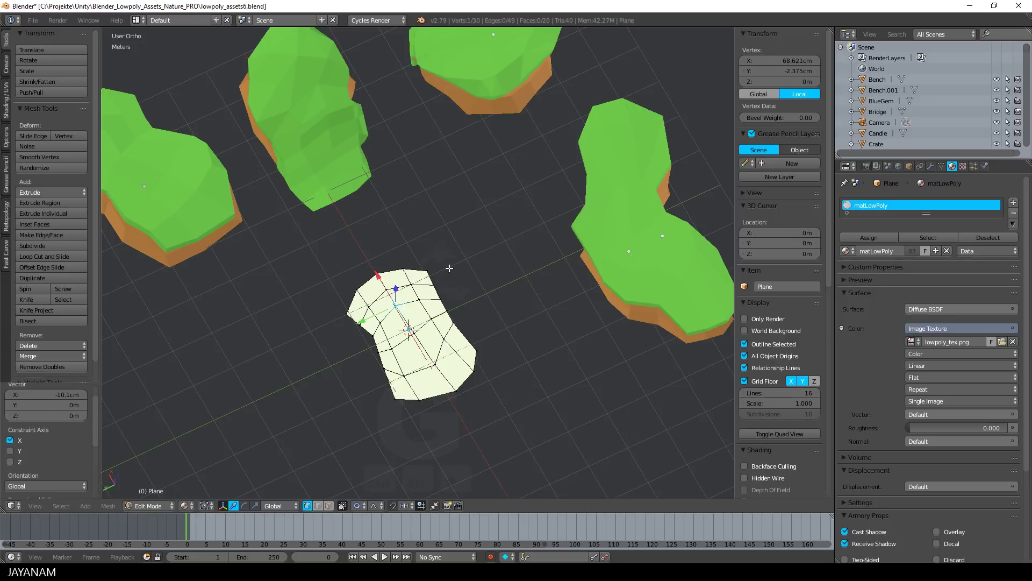
- Pull the far corner vertex by about 14.1, 10.5 and 4 cm, and shift the wide side vertex inward by about 7.8 cm
key(g)
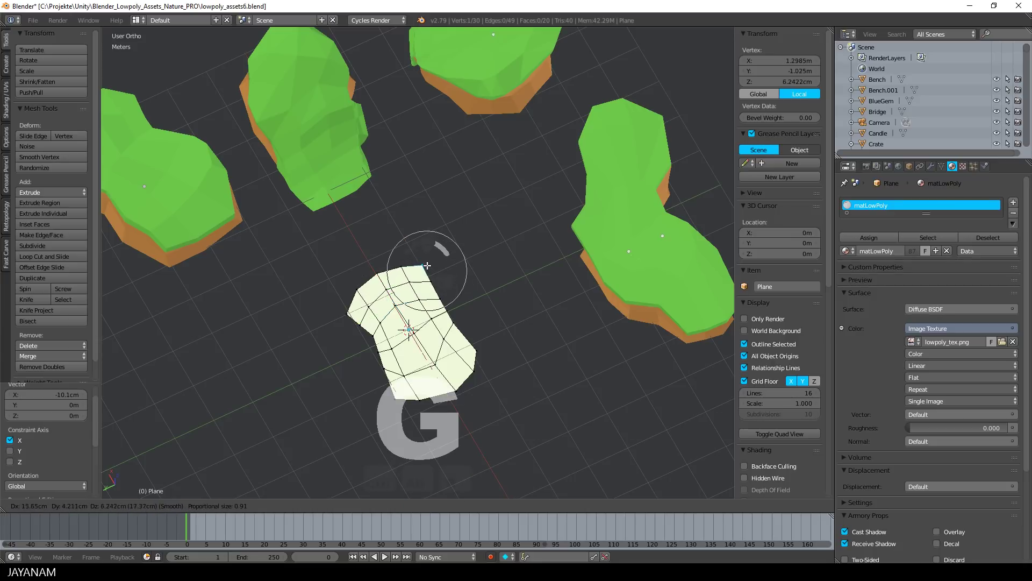
click(425, 267)
right_click(472, 355)
key(g)
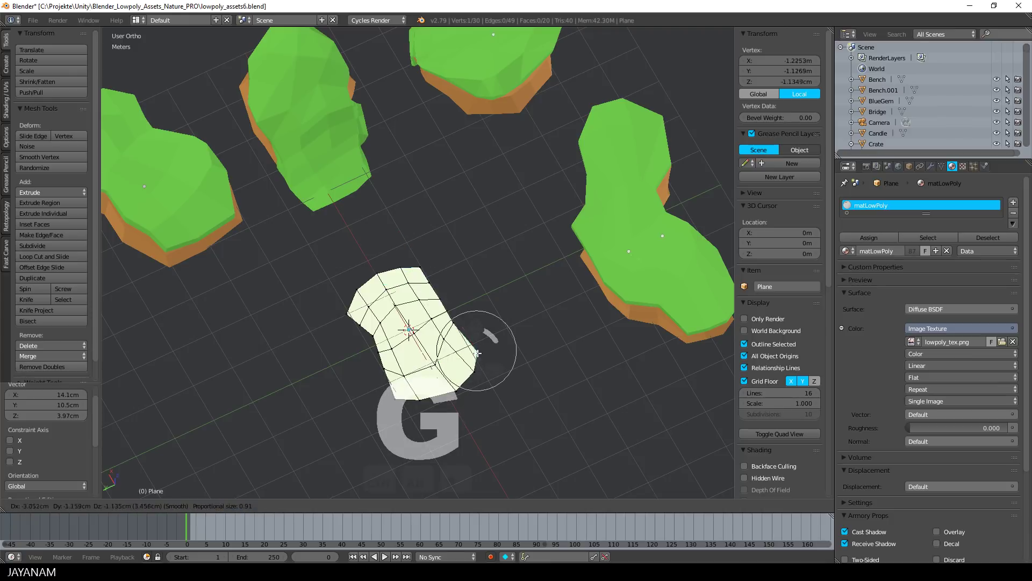
click(476, 353)
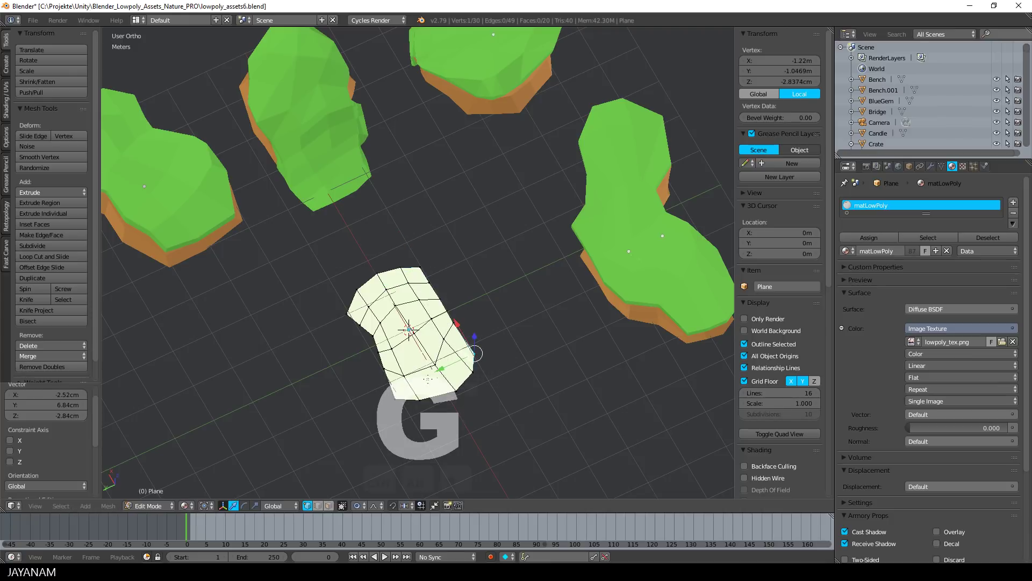
- Pull the near-end border vertex outward by about 31.8 cm in X and 16.4 cm in Y, and shift the waist vertex outward by about 12.6 cm in Y
right_click(411, 397)
key(g)
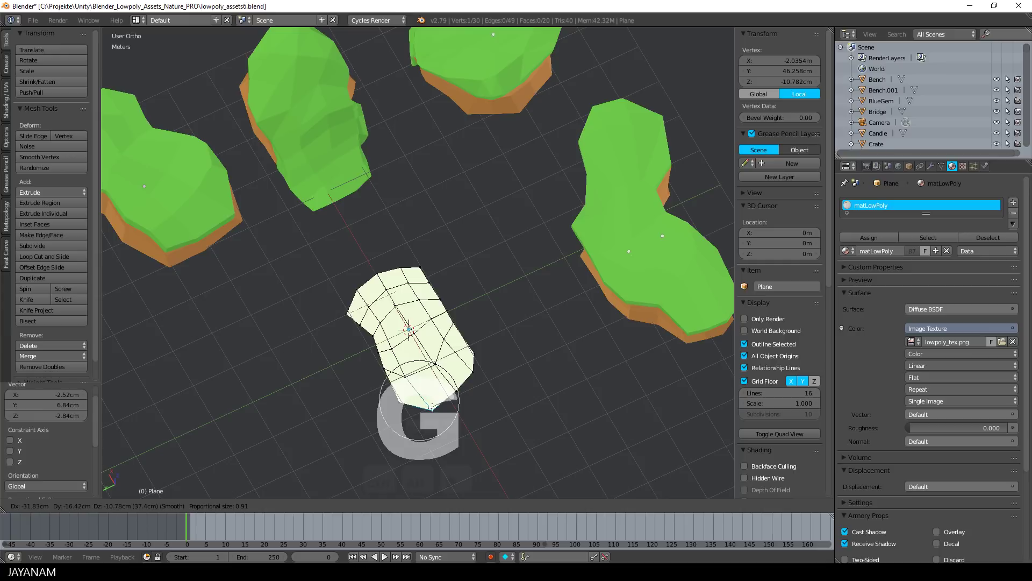
click(432, 407)
right_click(364, 327)
key(g)
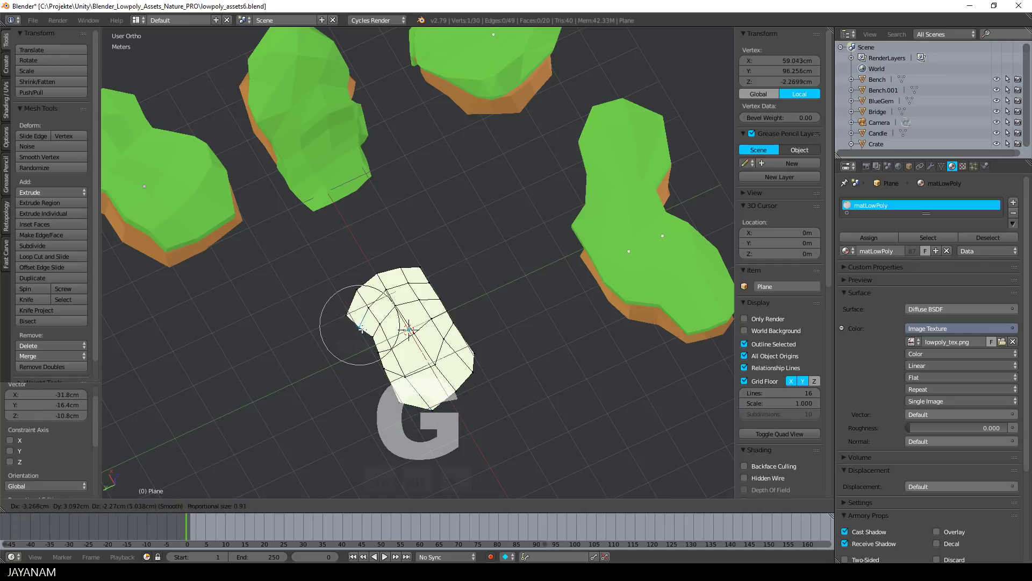
click(359, 339)
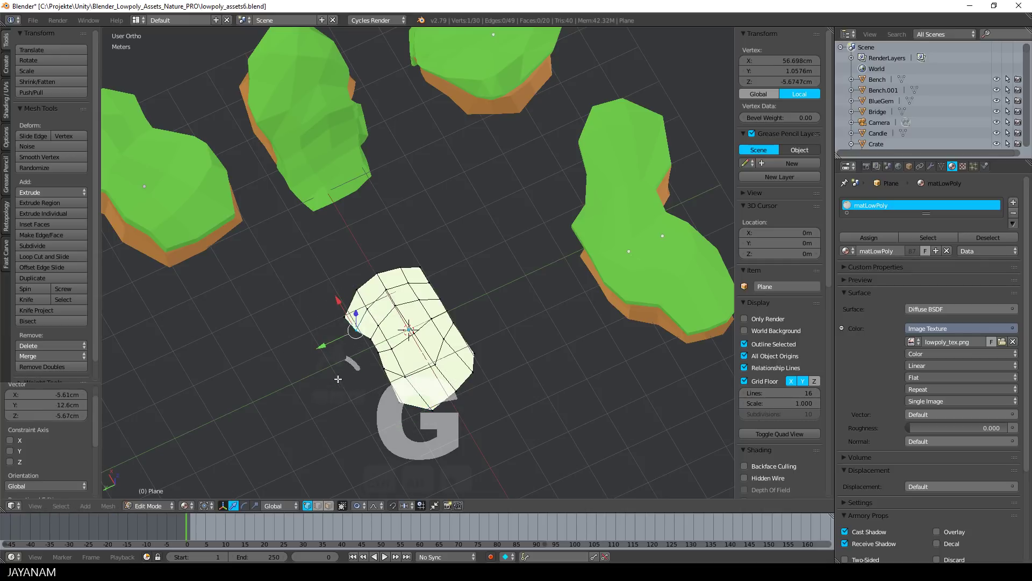
- Select the whole mesh and extrude it about 12.7 cm downward to give the terrain thickness
middle_drag(338, 380, 460, 350)
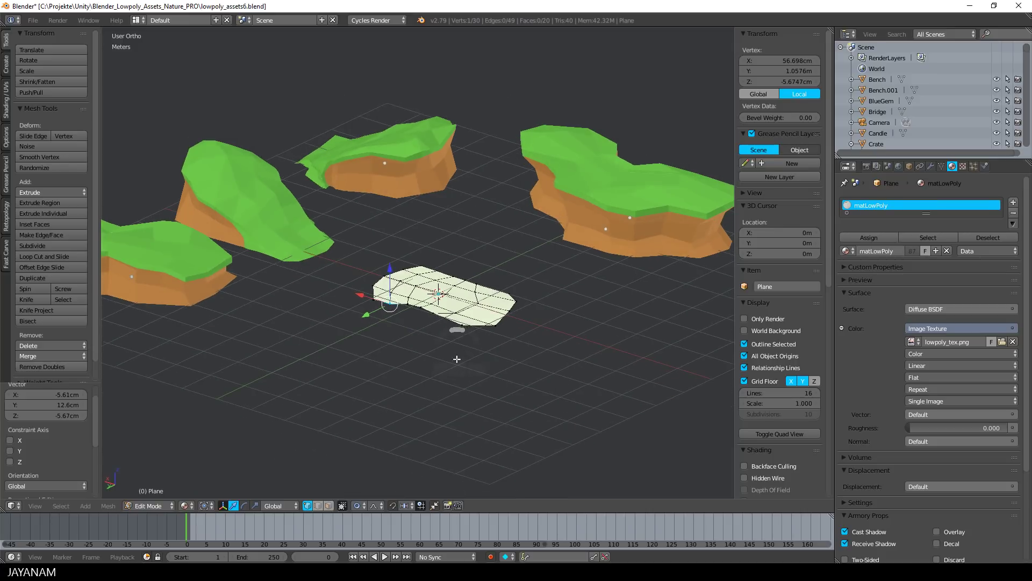
mouse_move(430, 414)
middle_down()
mouse_move(519, 350)
mouse_move(525, 322)
middle_up()
key(a)
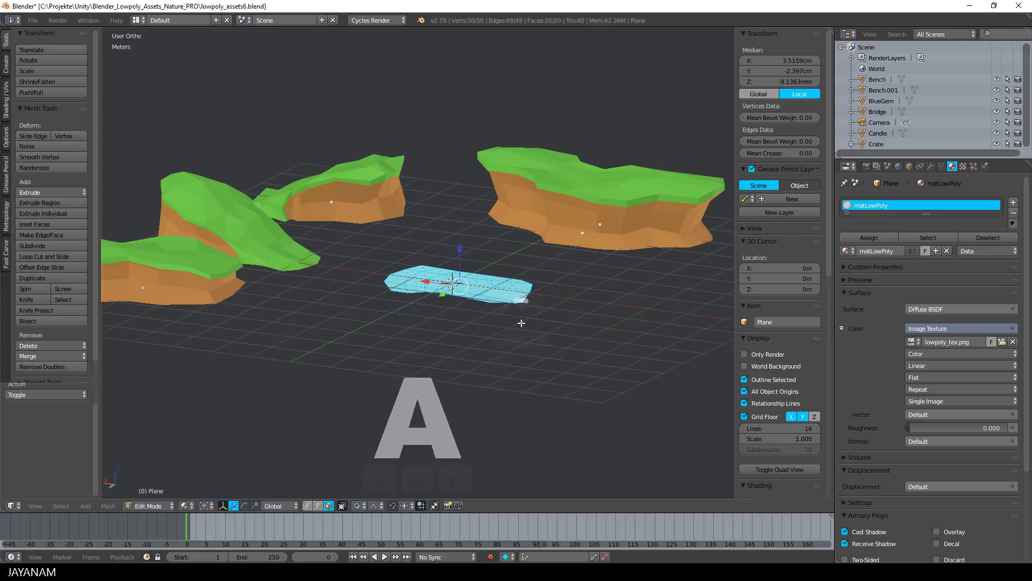
key(e)
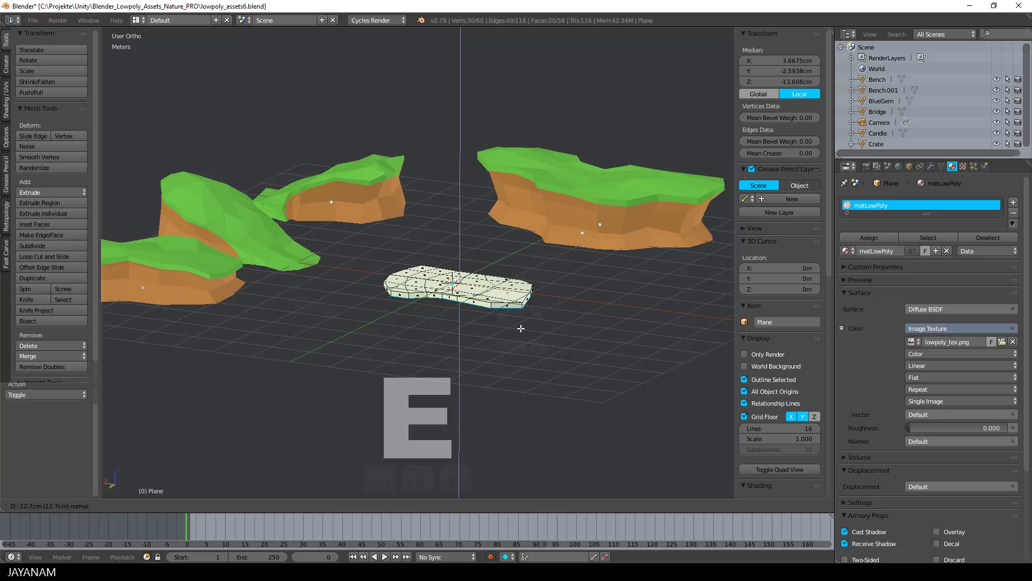
click(519, 327)
- Extrude the underside about 5.2 cm further down and scale the new bottom to about 0.947
middle_drag(519, 327, 541, 328)
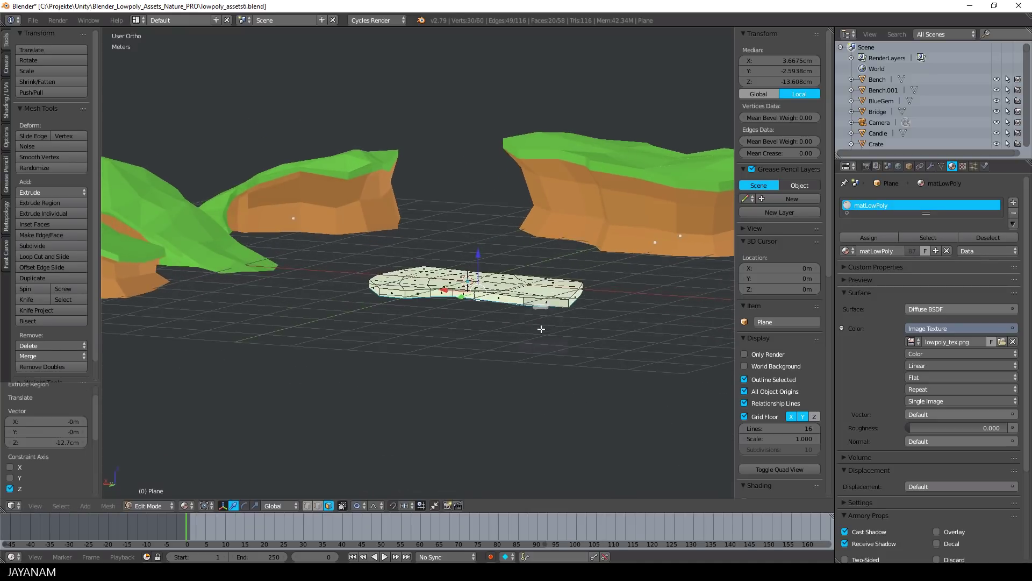
key(e)
click(545, 356)
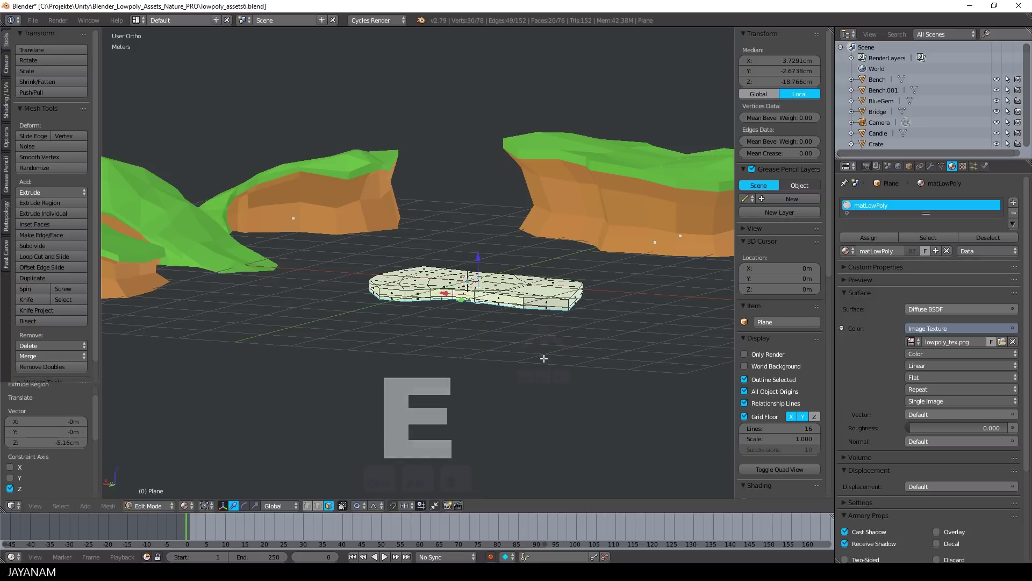
key(s)
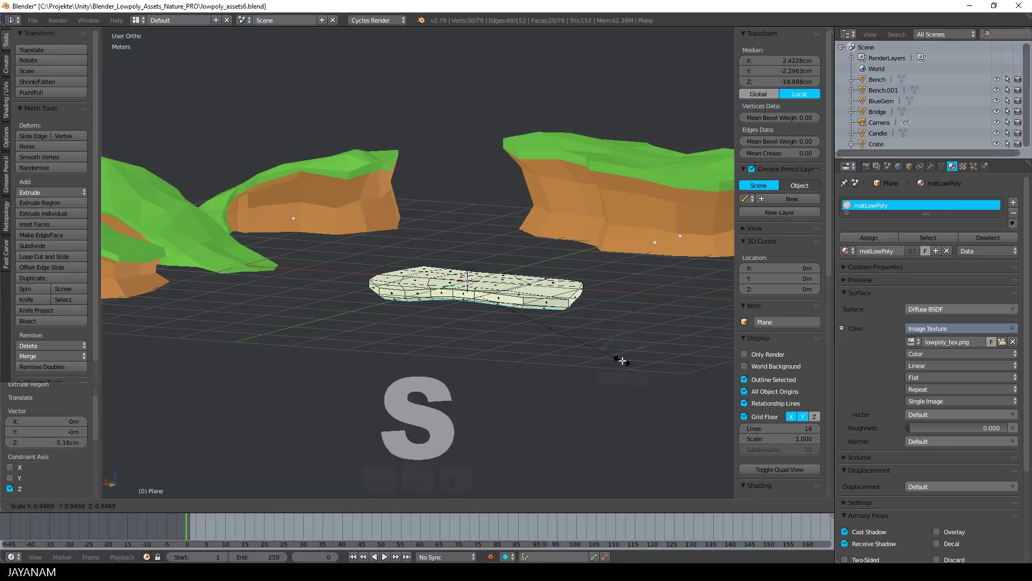
click(623, 362)
- Extrude the bottom another 23.9 cm or so downward and scale it in to about 0.929
middle_drag(577, 350, 584, 341)
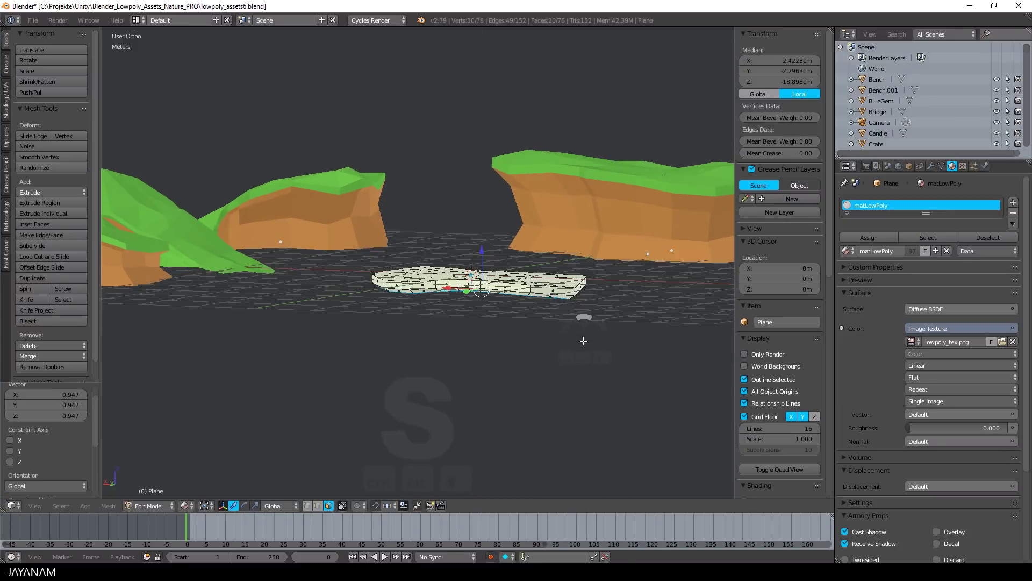
key(e)
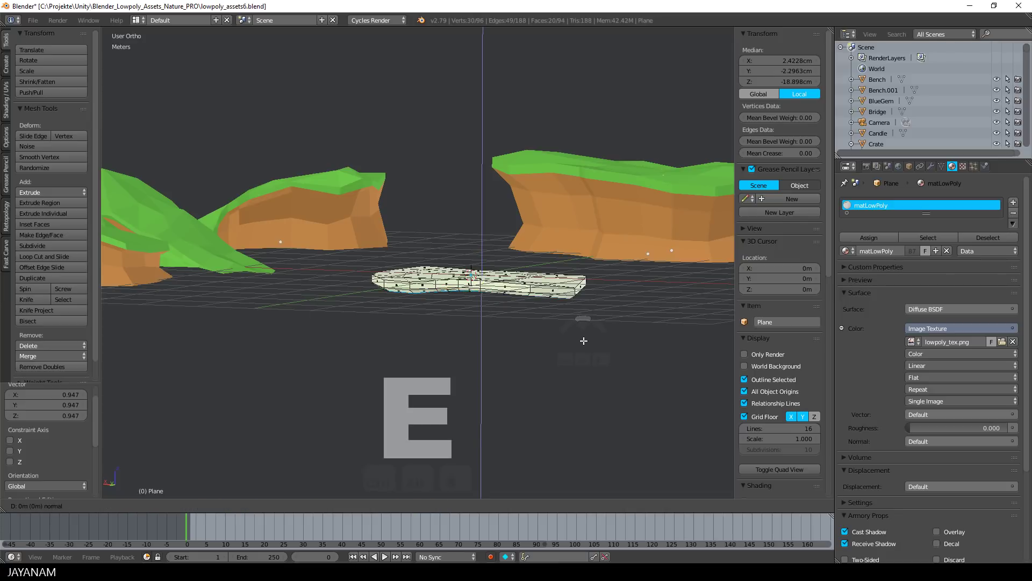
click(592, 356)
key(s)
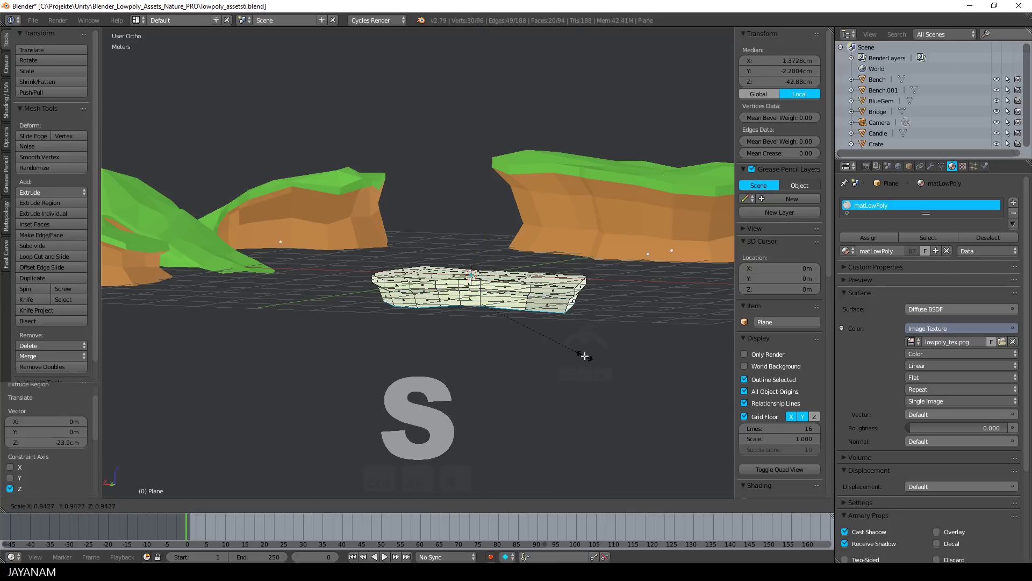
click(584, 356)
- Extrude the bottom about 27.2 cm down along Z and flare the base by scaling it to about 1.096
key(e)
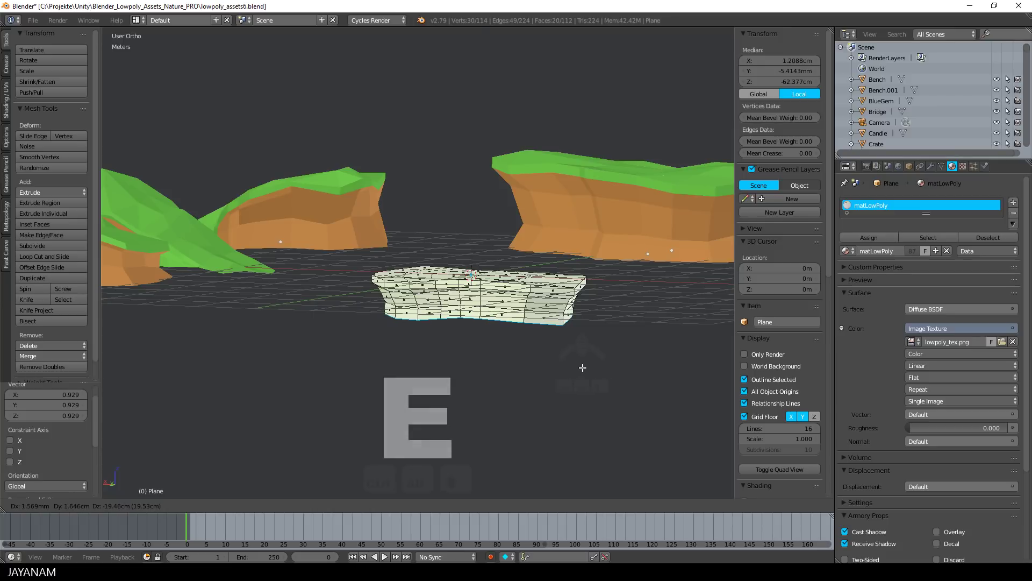
key(z)
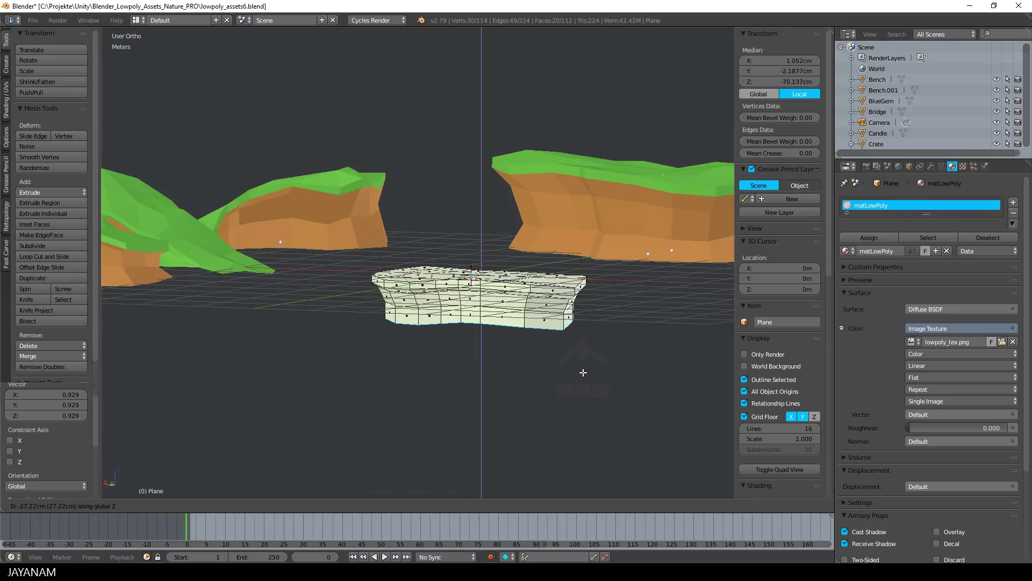
click(584, 372)
key(s)
click(595, 375)
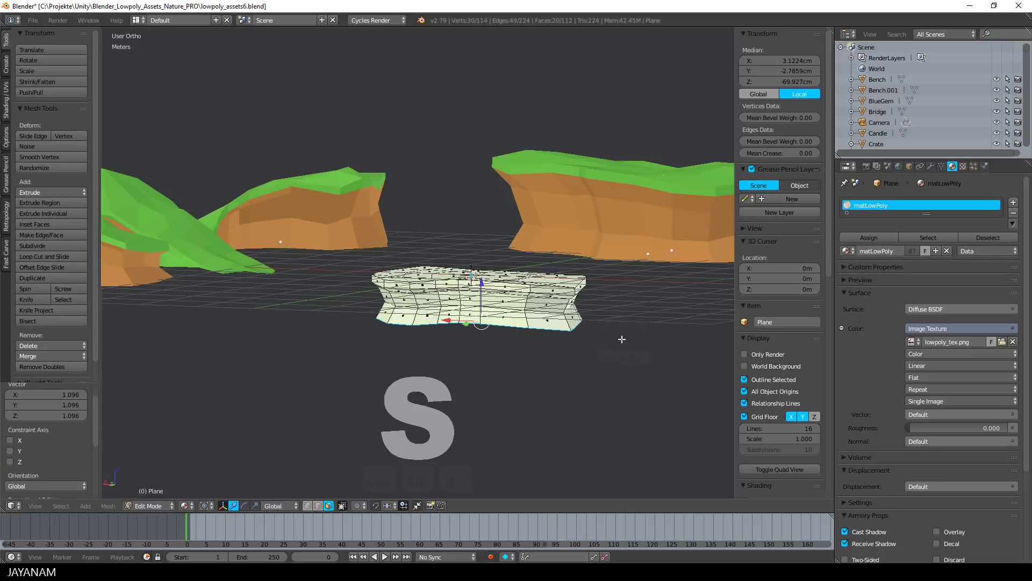
- In Sculpt Mode, raise the far end of the terrain's top with the Grab brush and adjust the surface beside it
mouse_move(595, 374)
middle_down()
mouse_move(581, 358)
mouse_move(593, 371)
mouse_move(627, 350)
mouse_move(607, 371)
mouse_move(594, 362)
middle_up()
scroll(501, 290, down, 3)
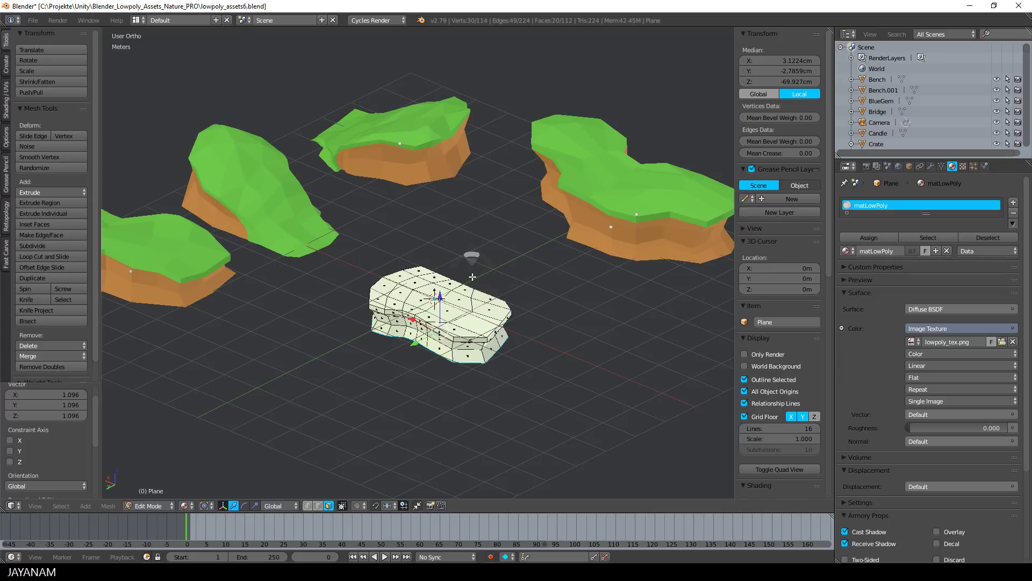
key(Tab)
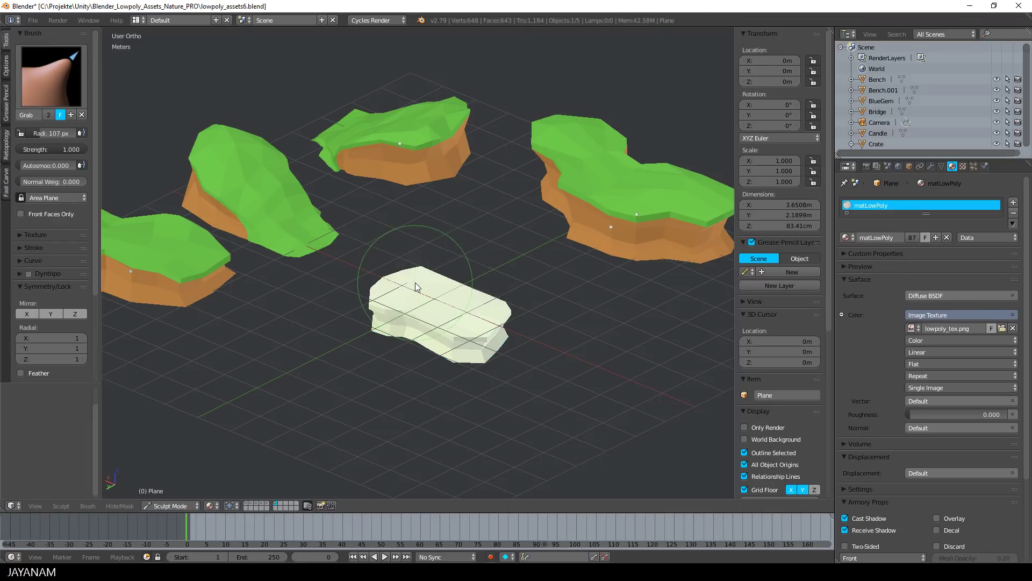
drag(418, 287, 414, 276)
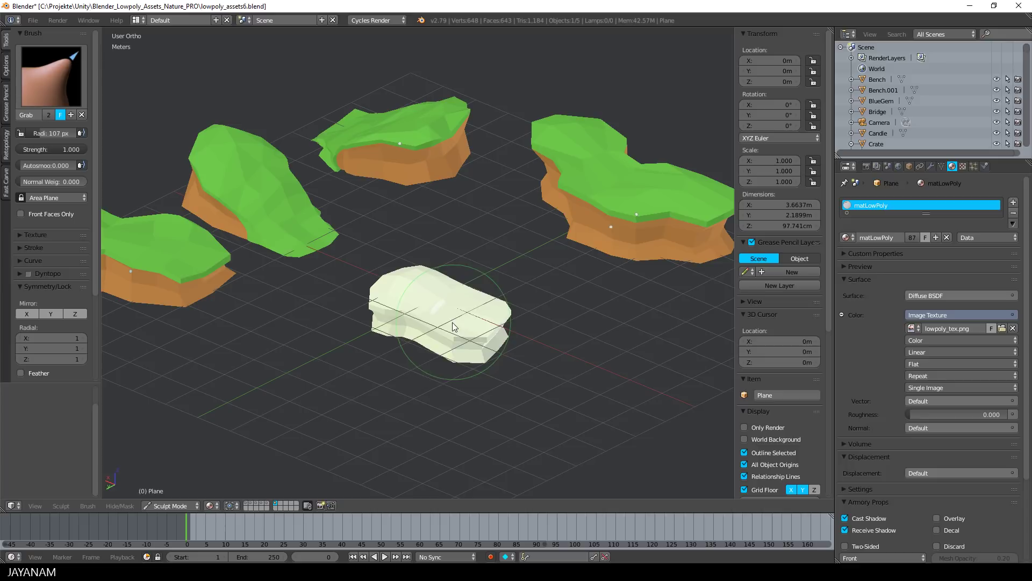
drag(454, 328, 468, 321)
- Pull the terrain's top surface and upper rim upward from the opposite side with the Grab brush
middle_drag(467, 320, 363, 307)
scroll(363, 308, up, 2)
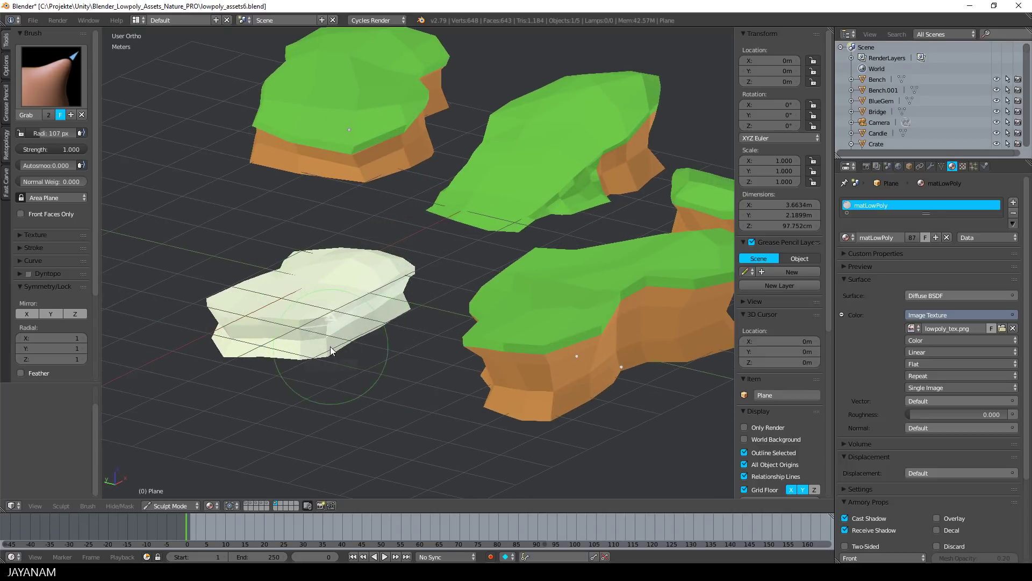
drag(308, 320, 292, 295)
mouse_move(322, 295)
middle_down()
mouse_move(377, 298)
mouse_move(404, 279)
mouse_move(391, 323)
mouse_move(314, 337)
middle_up()
drag(314, 336, 320, 265)
middle_drag(321, 265, 444, 260)
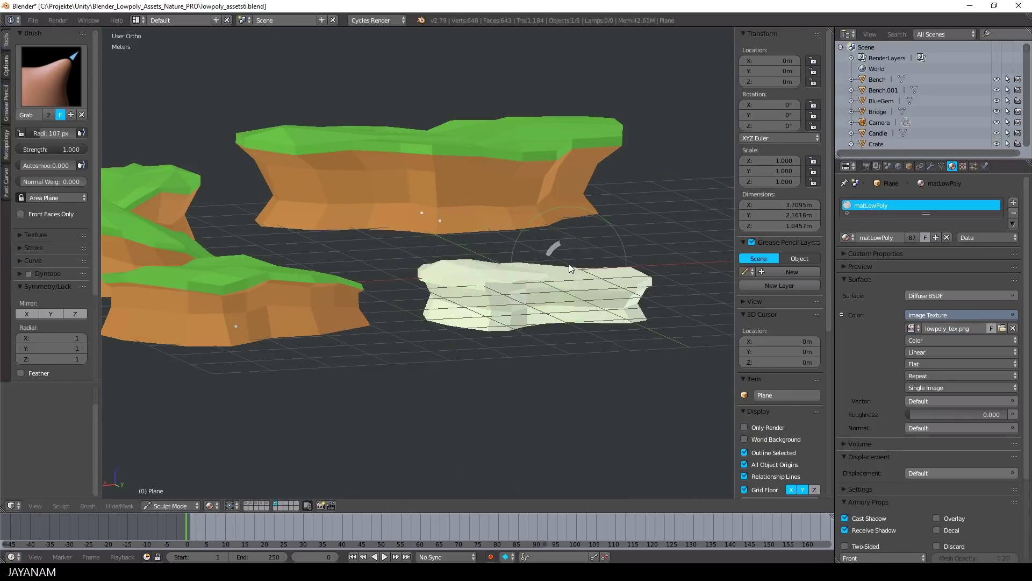
- Return to Edit Mode, enable proportional editing and move a rim vertex at the terrain's end down by about 19 cm
middle_drag(572, 267, 691, 320)
key(Tab)
right_click(432, 245)
click(357, 506)
click(371, 471)
right_click(445, 269)
key(g)
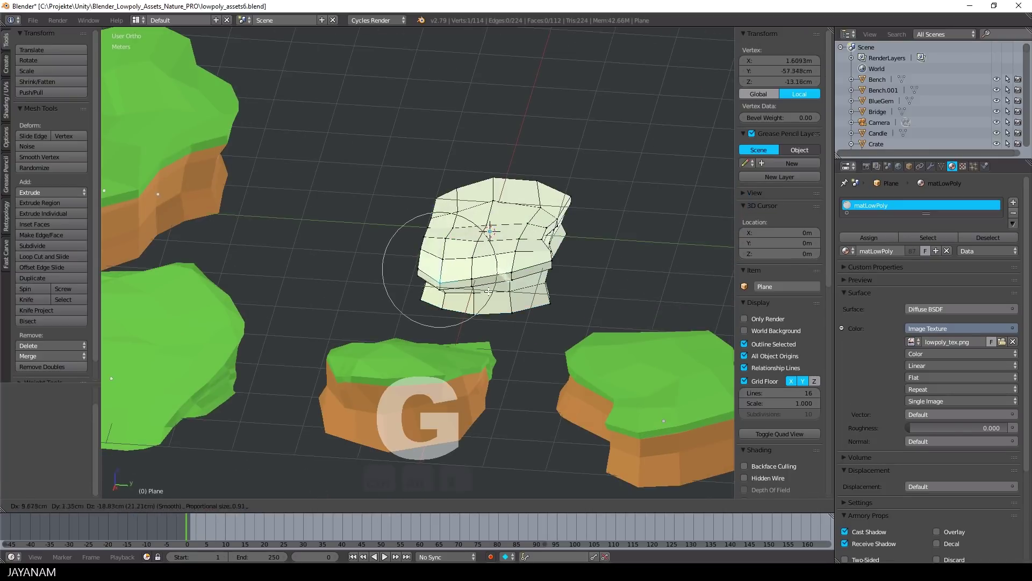
click(450, 269)
- Move the long side's rim vertex by about 7.4, -5.5 and 6.6 cm, and reposition two rim vertices at the near end
key(g)
middle_drag(449, 269, 447, 331)
click(510, 225)
key(g)
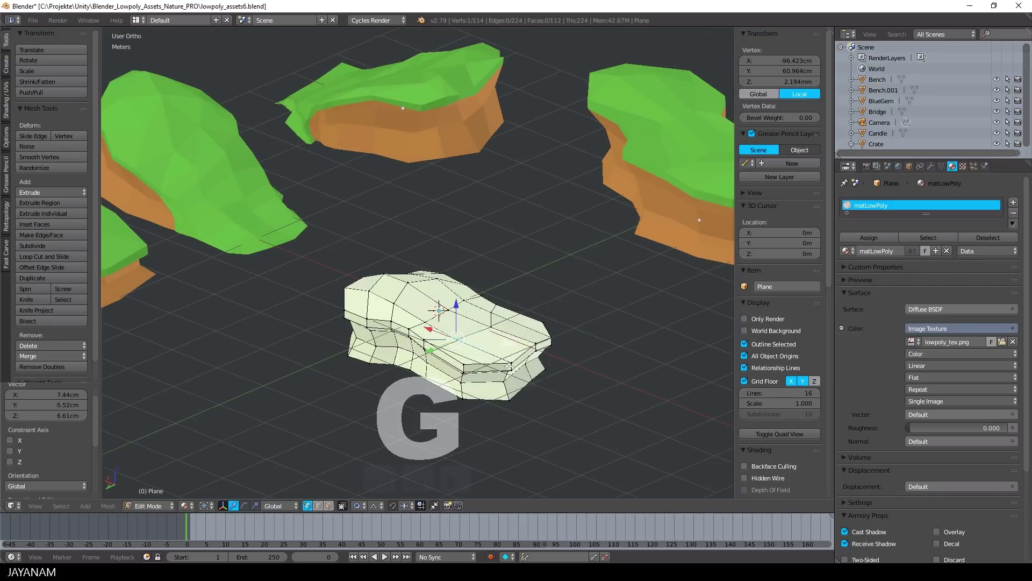
right_click(510, 363)
key(g)
click(512, 366)
right_click(534, 343)
key(g)
click(536, 346)
- Move the rim vertex at the middle of the long side by about 8, 5.2 and -18.7 cm
middle_drag(535, 347, 602, 317)
click(410, 276)
right_click(527, 297)
key(g)
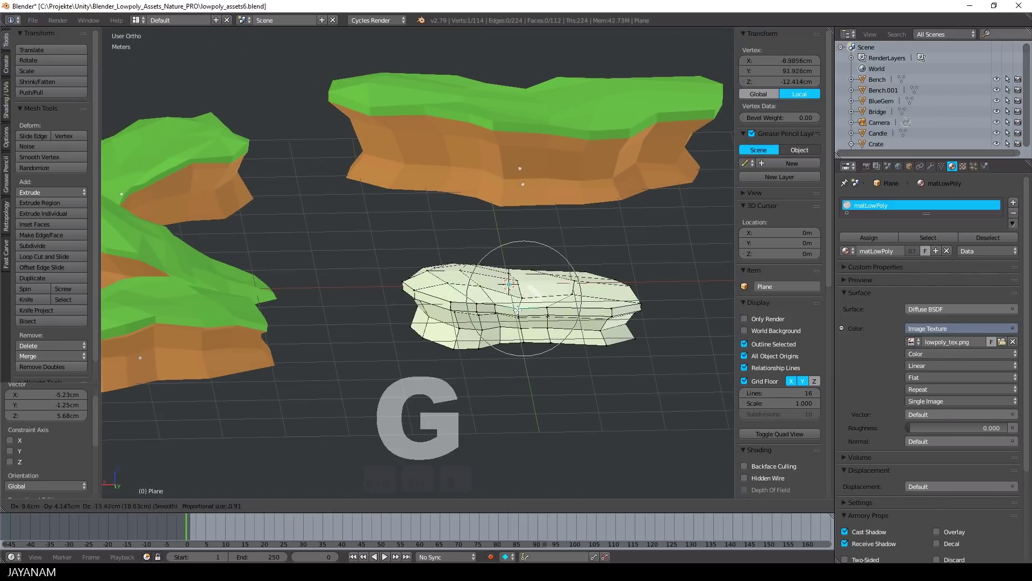
click(526, 302)
- Return to Object Mode and raise the terrain piece about 69.3 cm along Z so its base sits at ground level
middle_drag(526, 302, 507, 418)
scroll(507, 418, down, 1)
scroll(500, 441, up, 2)
key(a)
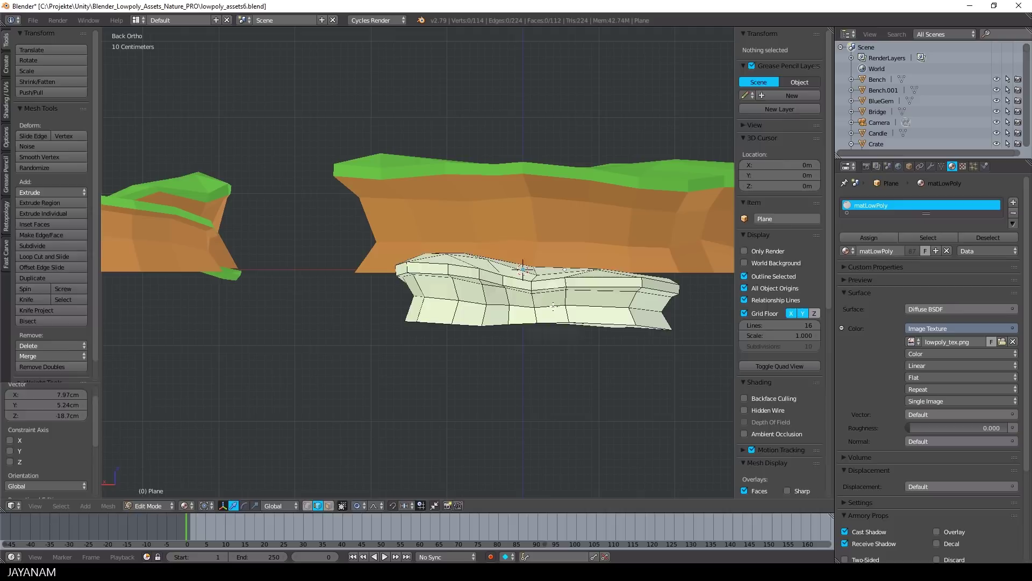
key(Tab)
click(175, 505)
click(175, 492)
drag(527, 231, 528, 178)
- Select the entire bottom border edge loop, disable proportional editing and flatten the loop with a Z scale of 0
key(Tab)
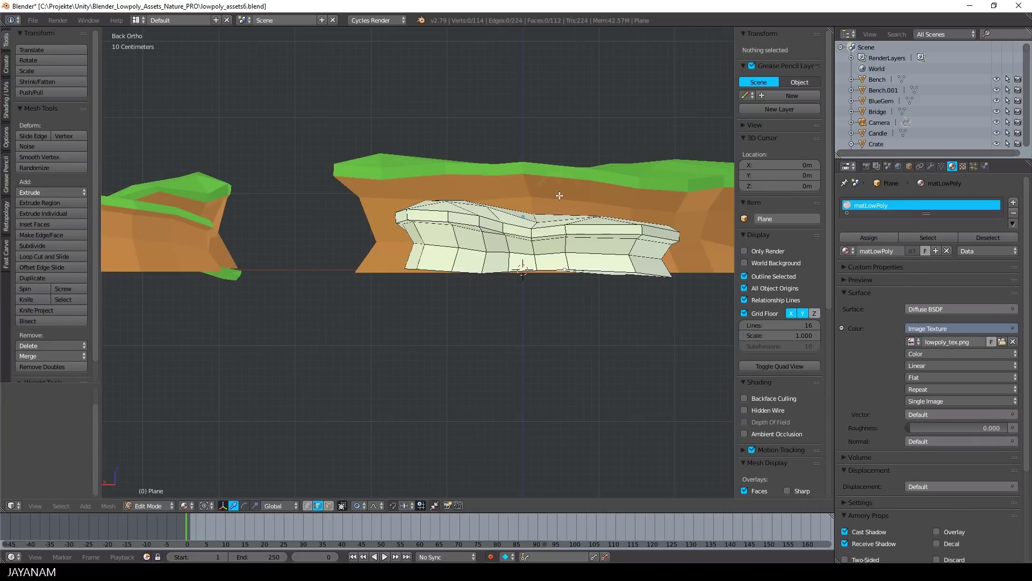
alt+right_click(619, 277)
middle_drag(618, 276, 336, 253)
alt+shift+right_click(494, 288)
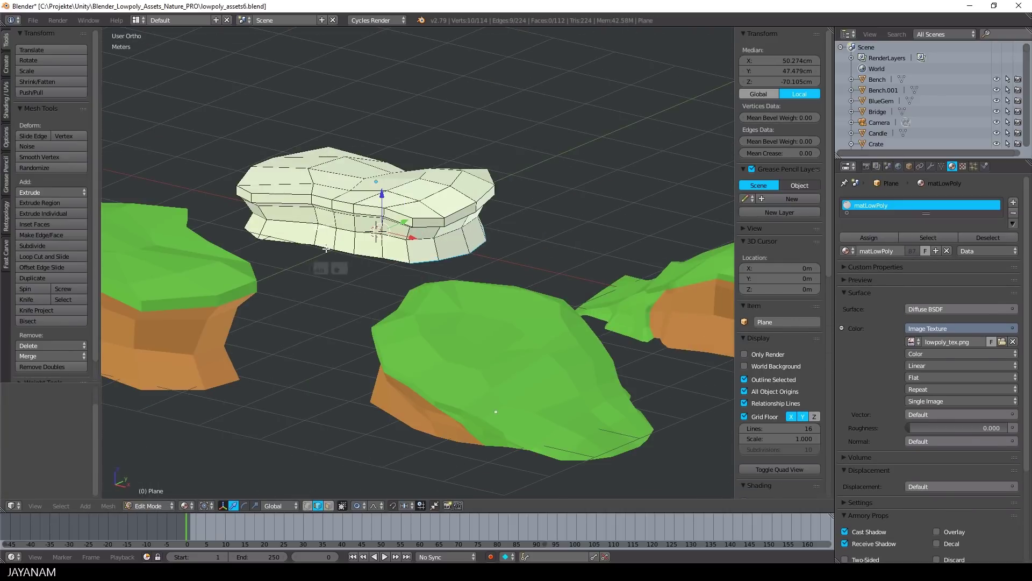
alt+shift+right_click(376, 257)
alt+shift+right_click(263, 235)
middle_drag(264, 235, 479, 421)
click(361, 505)
click(377, 493)
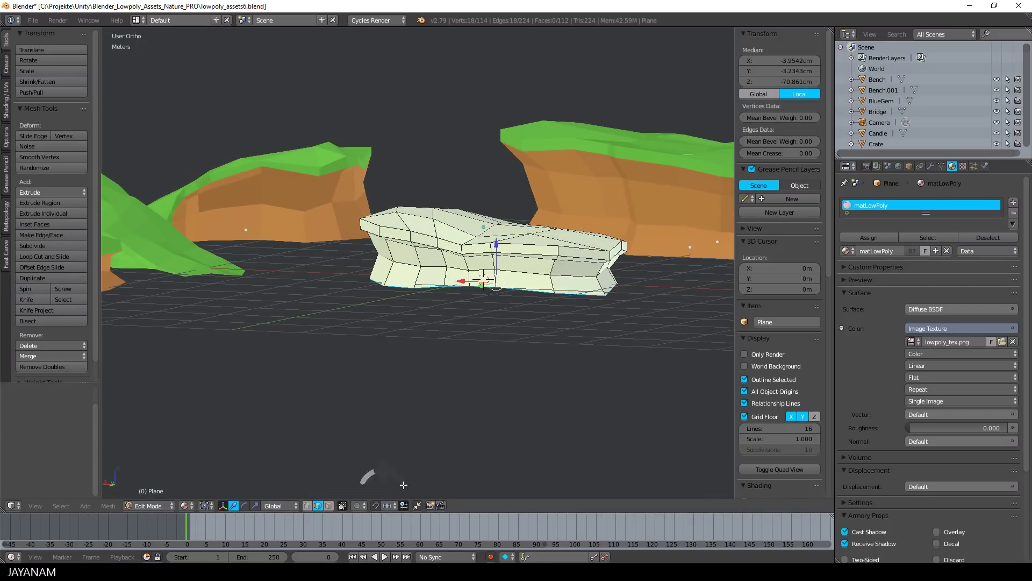
key(s)
key(z)
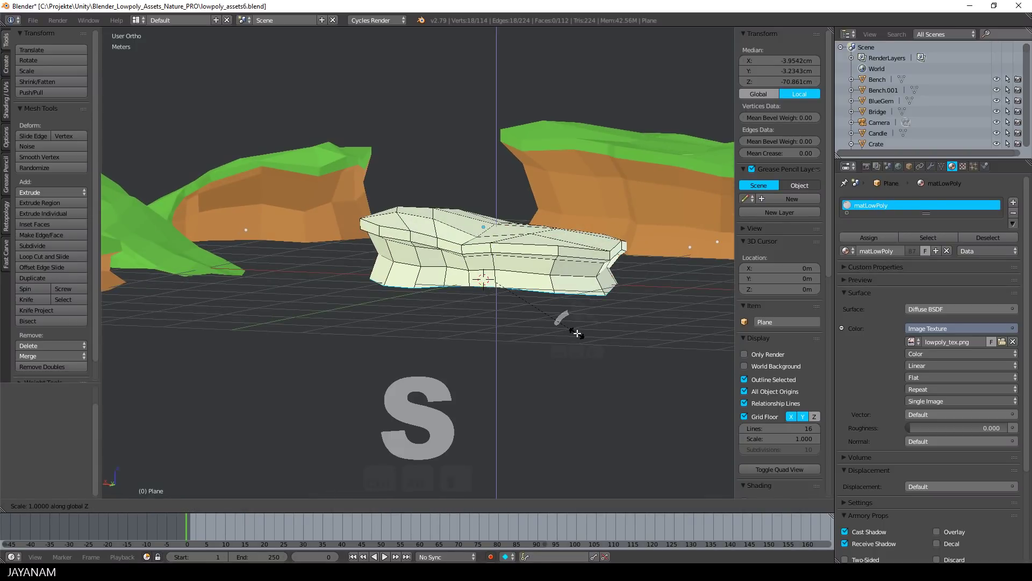
key(0)
key(Return)
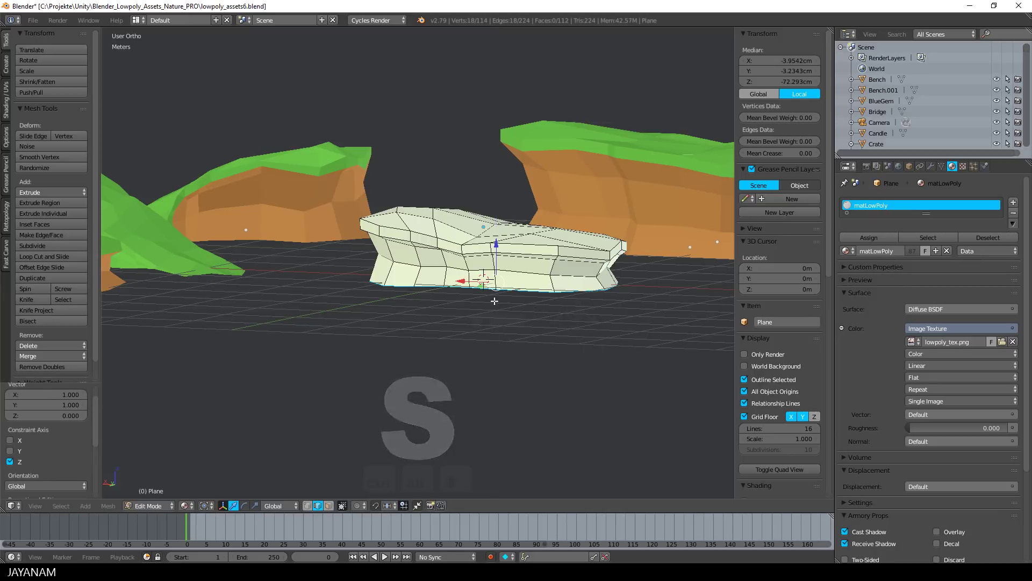
middle_drag(573, 330, 500, 274)
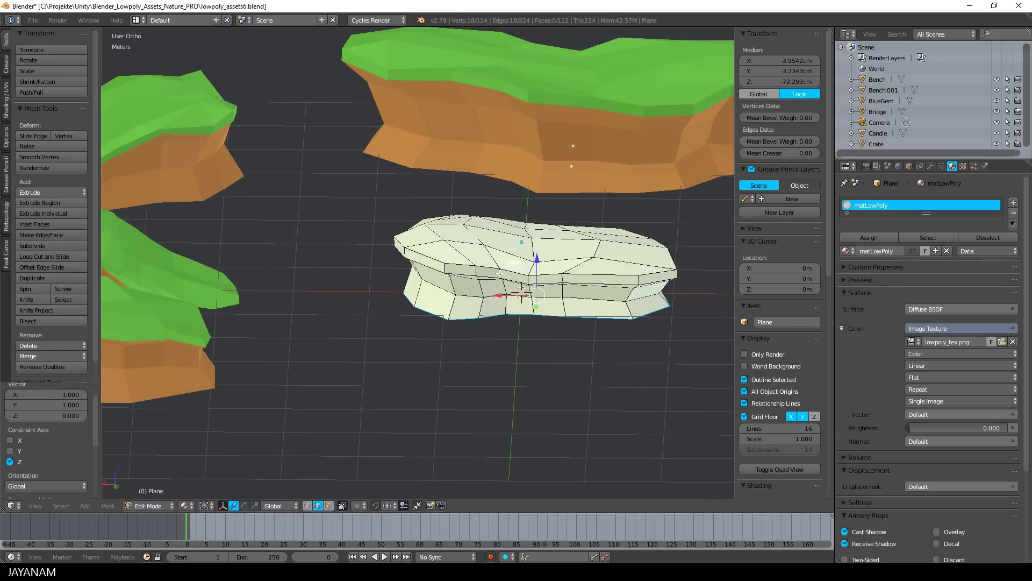
- Switch to Sculpt Mode and pull the rim at the terrain's taller end upward with the Grab brush
key(Tab)
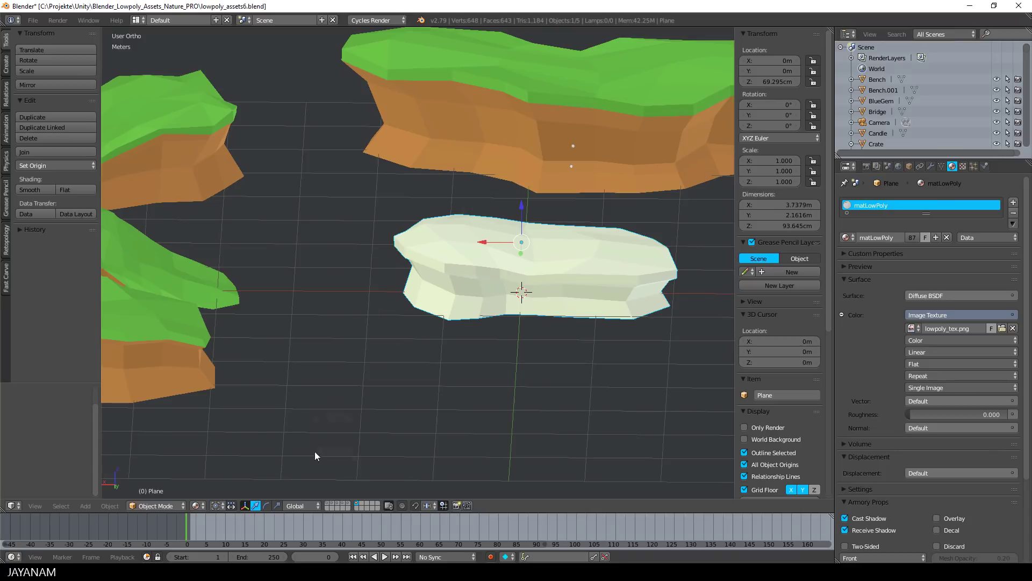
click(164, 506)
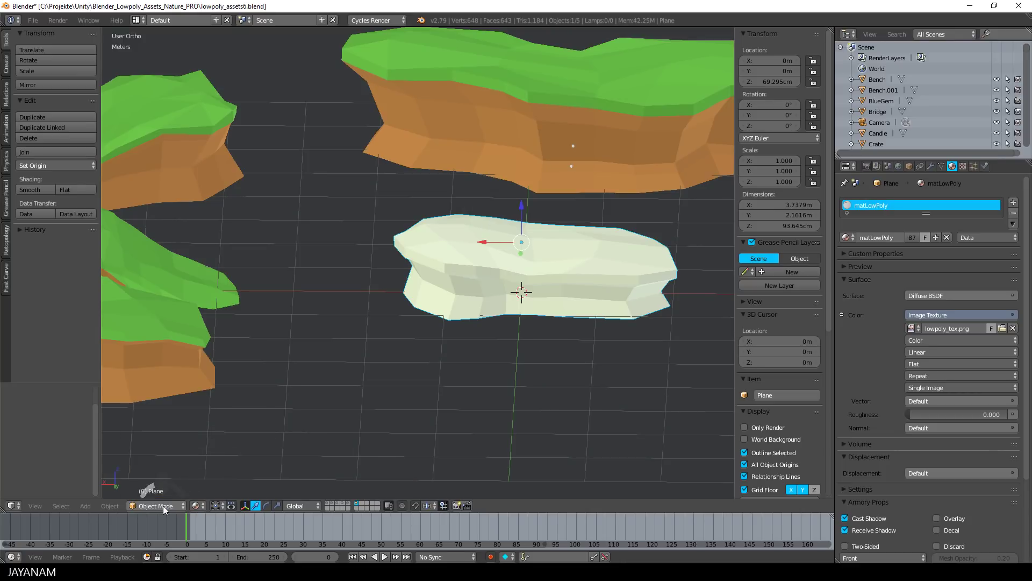
click(162, 469)
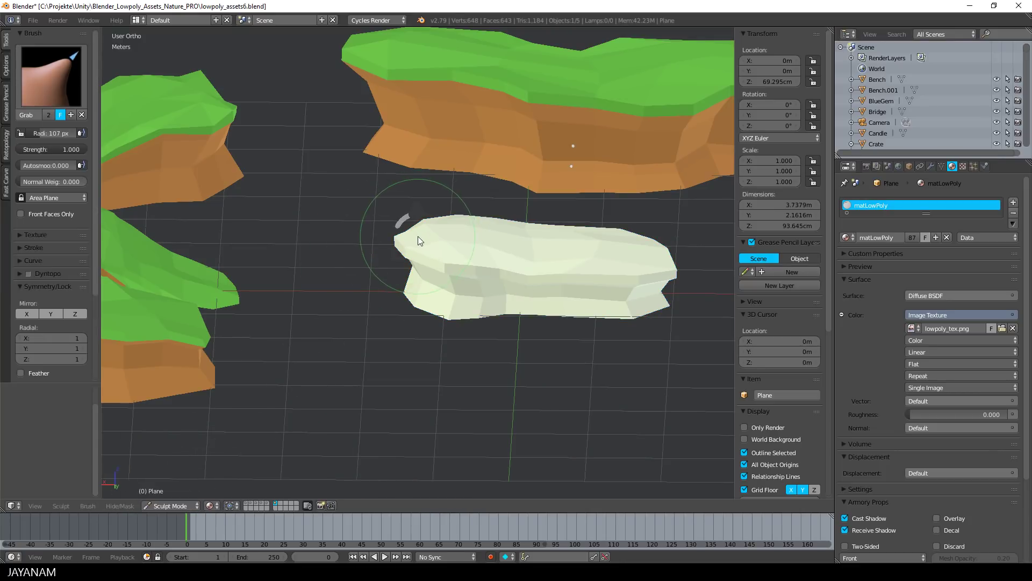
drag(412, 256, 418, 242)
drag(457, 274, 454, 253)
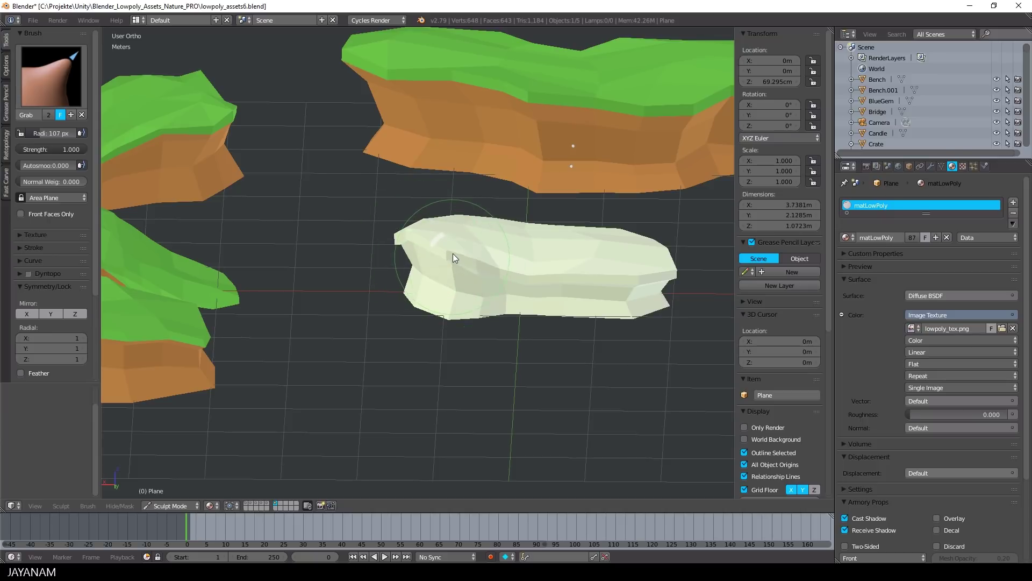
middle_drag(454, 253, 559, 246)
- Refine the top surface and the lower end's rim with further Grab brush strokes
drag(454, 242, 539, 210)
middle_drag(537, 206, 520, 230)
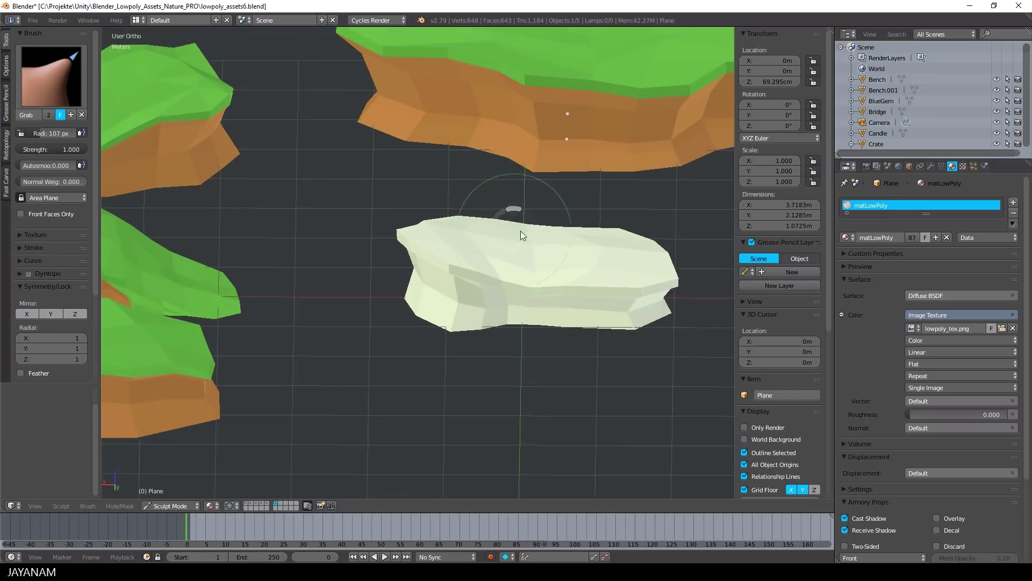
drag(659, 256, 653, 254)
mouse_move(653, 253)
middle_down()
mouse_move(567, 247)
mouse_move(570, 295)
middle_up()
- Return to Edit Mode, look at the terrain from the back and select its whole mesh
key(Tab)
key(ctrl+KP_1)
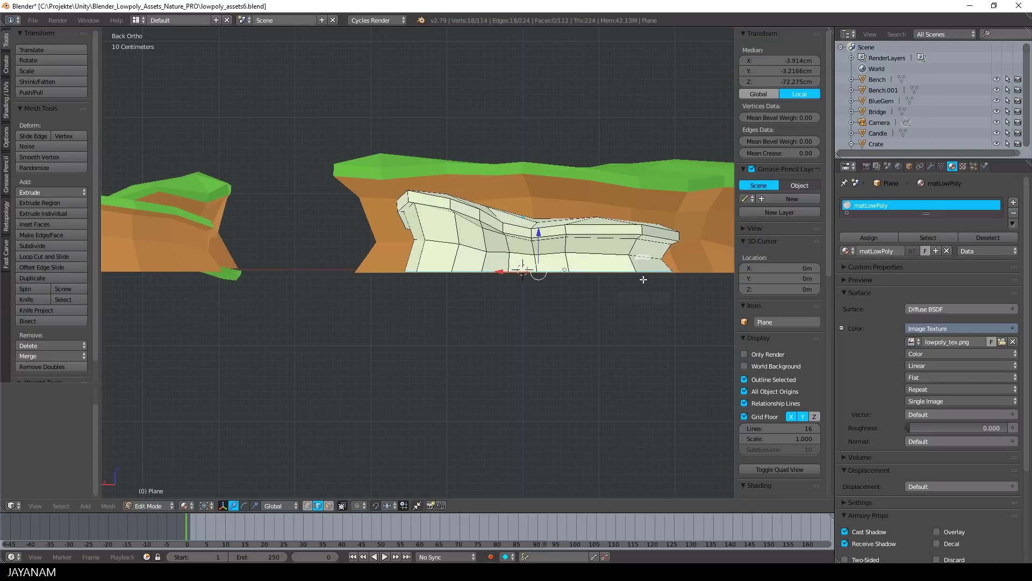
key(a)
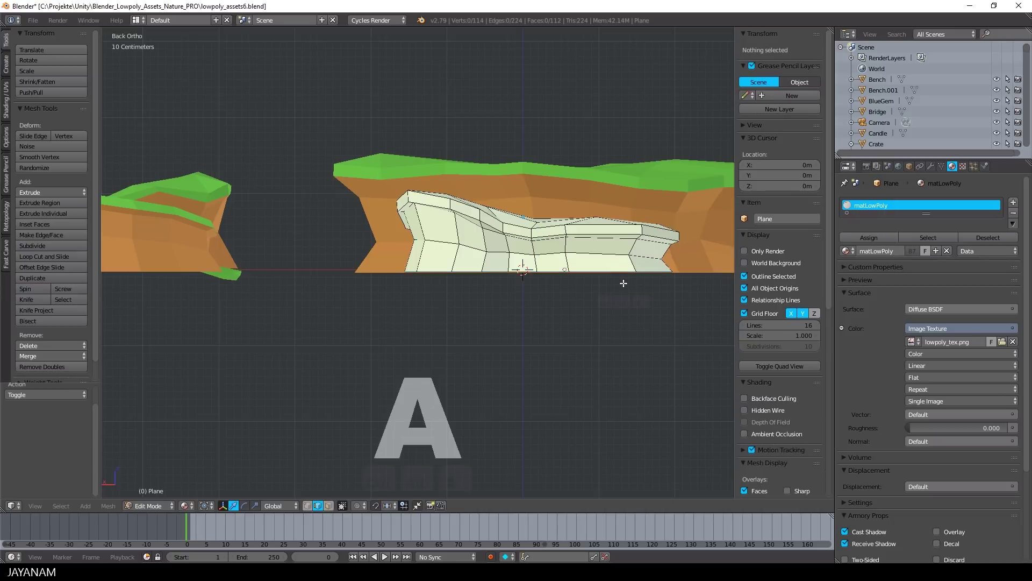
key(a)
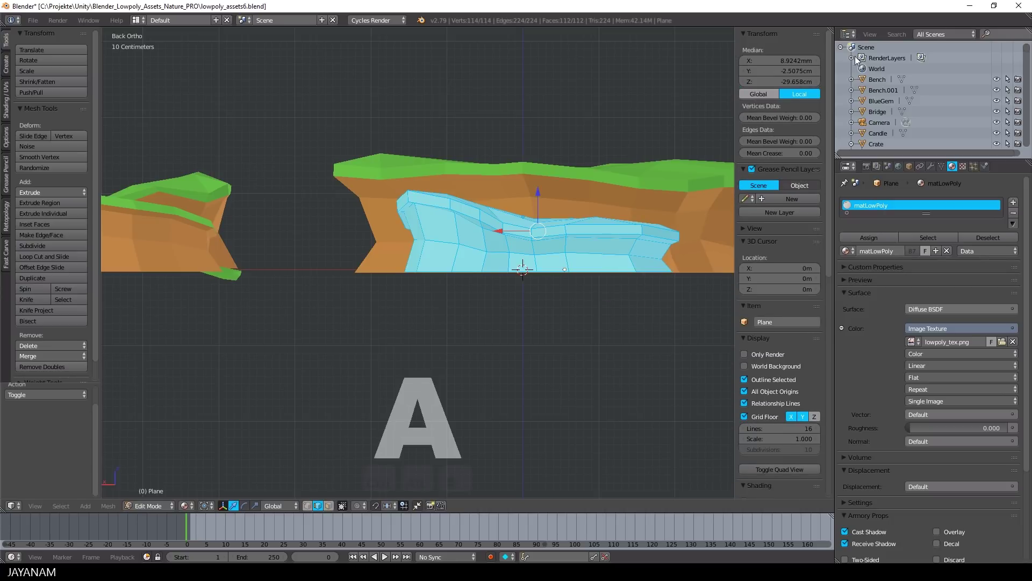
- Split the 3D view in two and turn the new area into a UV/Image Editor
drag(832, 28, 521, 67)
click(534, 506)
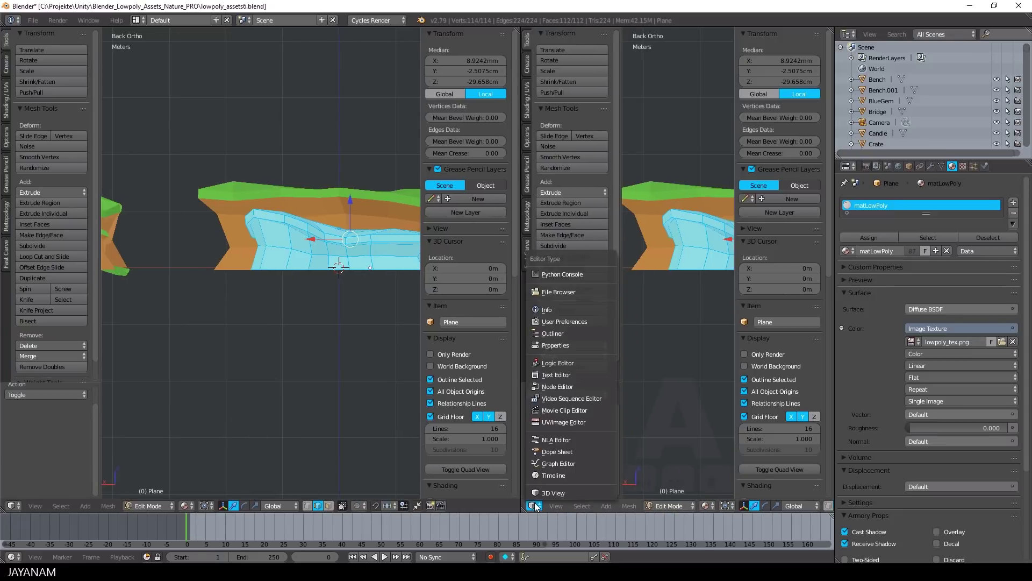
click(565, 422)
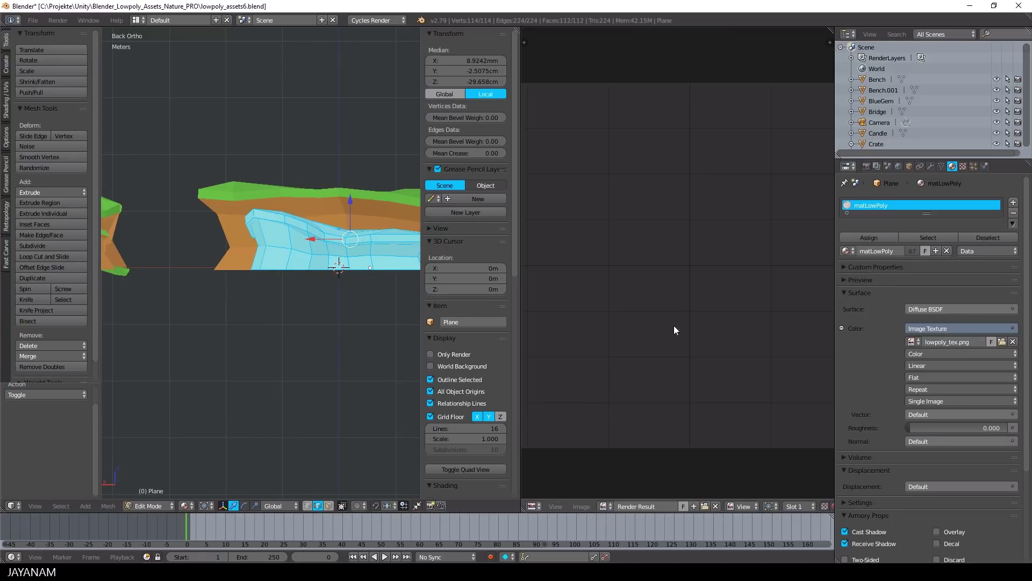
scroll(708, 321, down, 1)
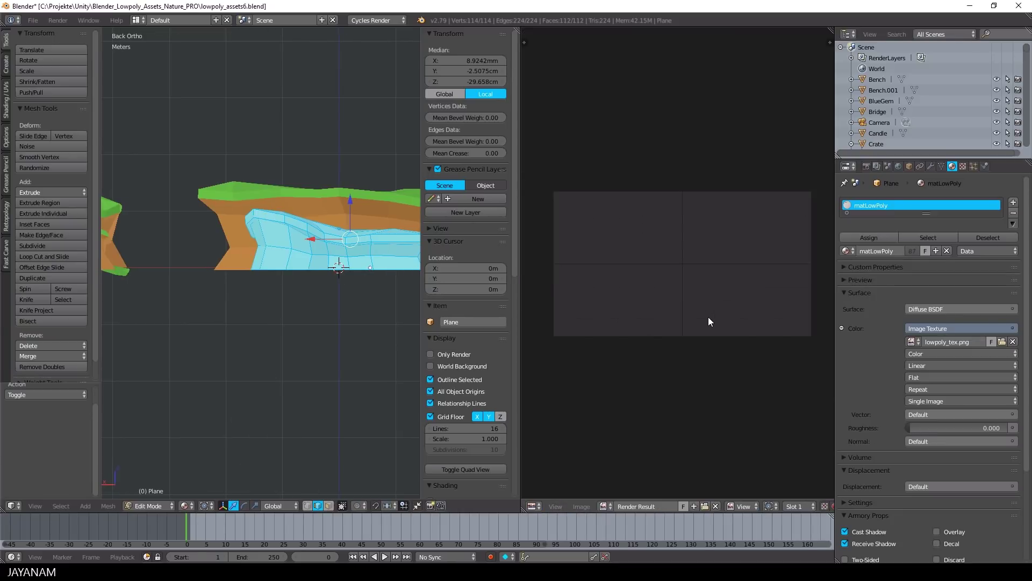
- Show lowpoly_tex.png in the UV/Image Editor and reset the UVs of the whole terrain mesh
click(603, 505)
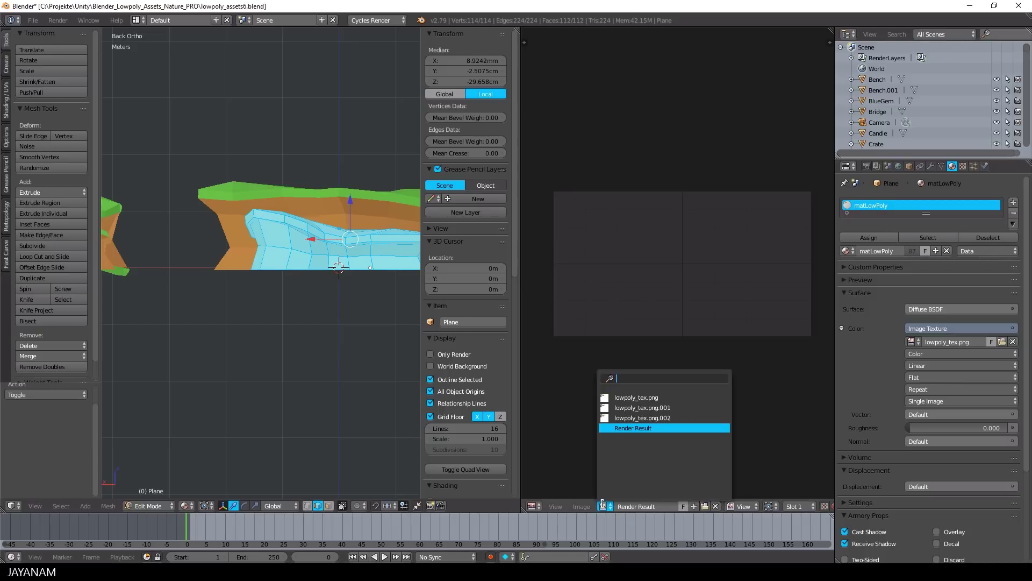
click(623, 397)
scroll(705, 321, up, 6)
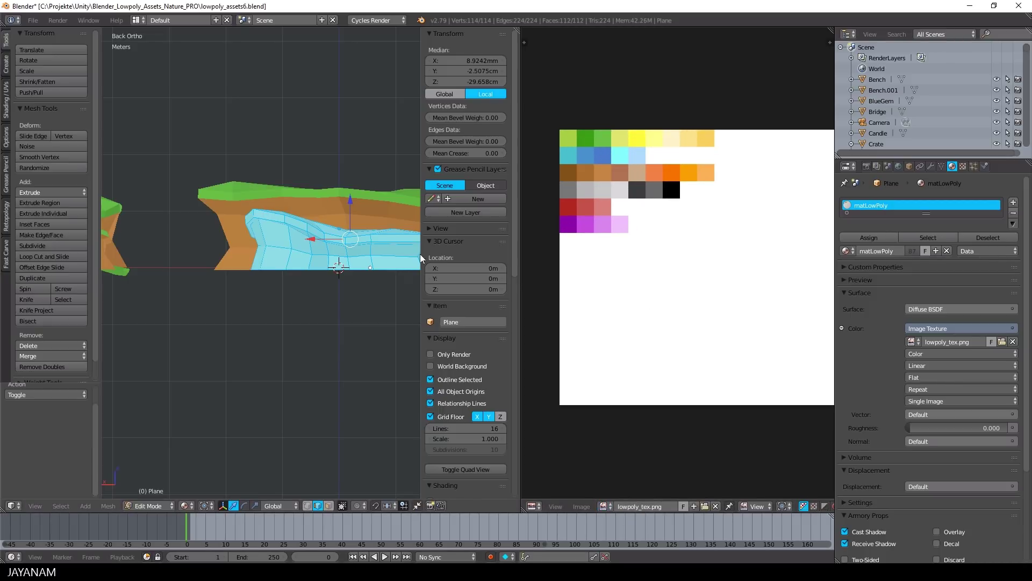
middle_drag(421, 259, 356, 291)
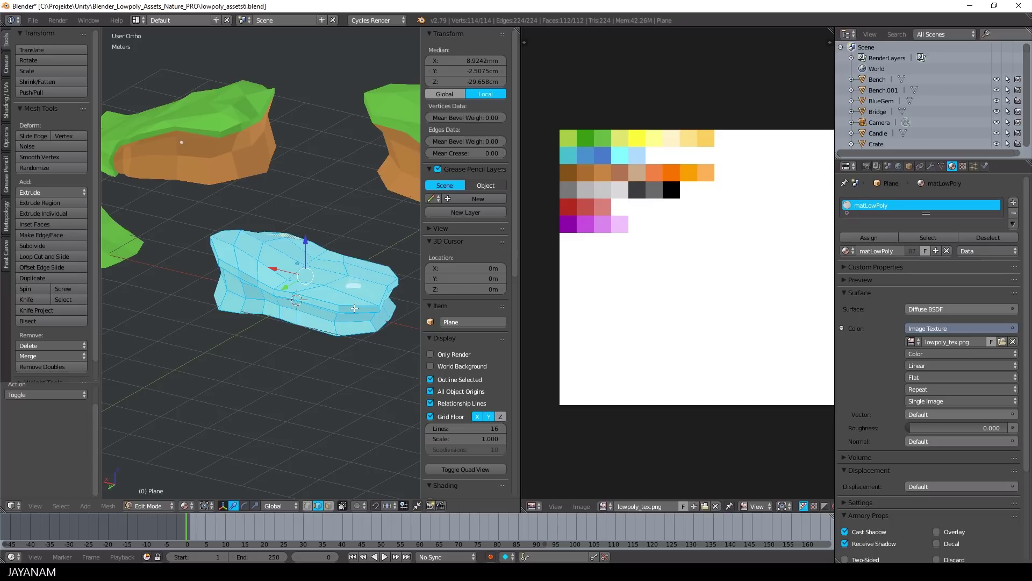
key(u)
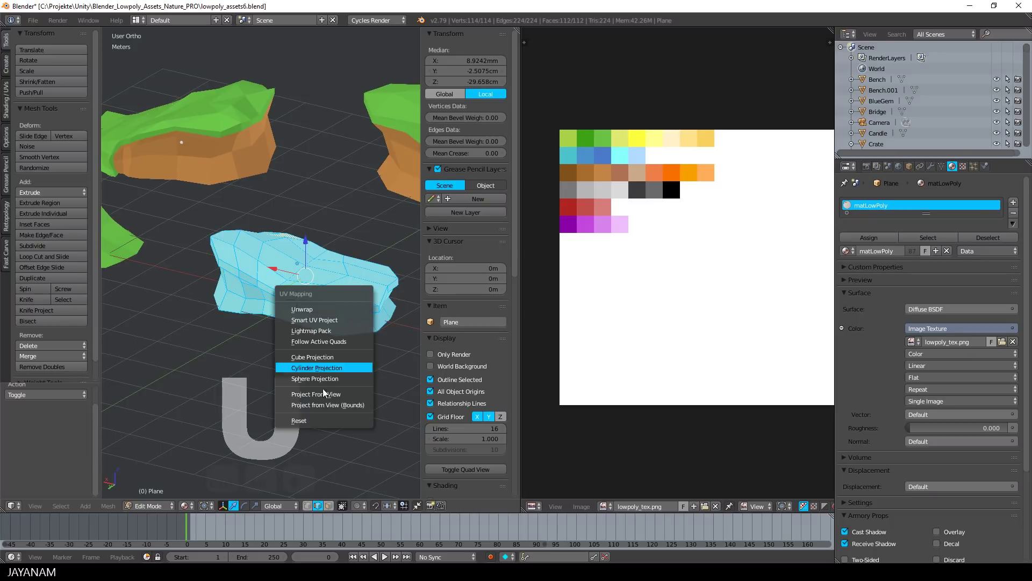
click(305, 421)
scroll(692, 302, down, 3)
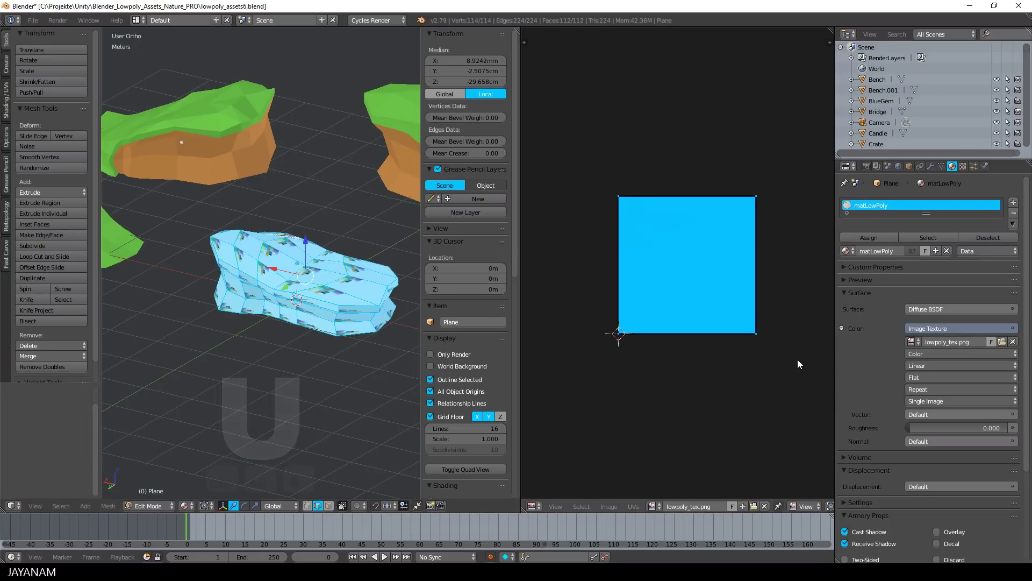
- Scale all the UVs by about 0.046, move them onto the third green swatch in the palette, and clear the mesh selection
key(s)
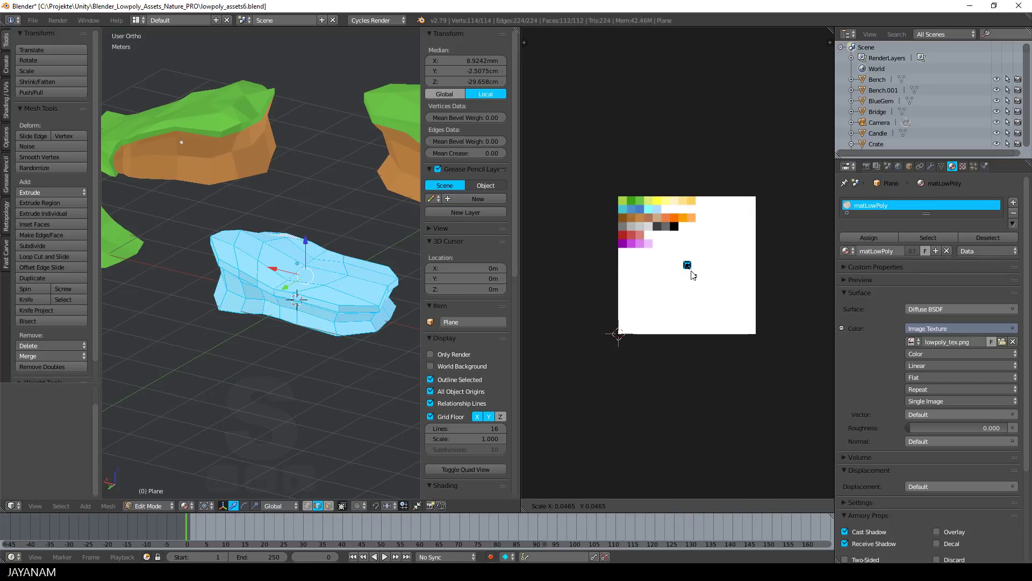
click(693, 277)
scroll(718, 292, up, 3)
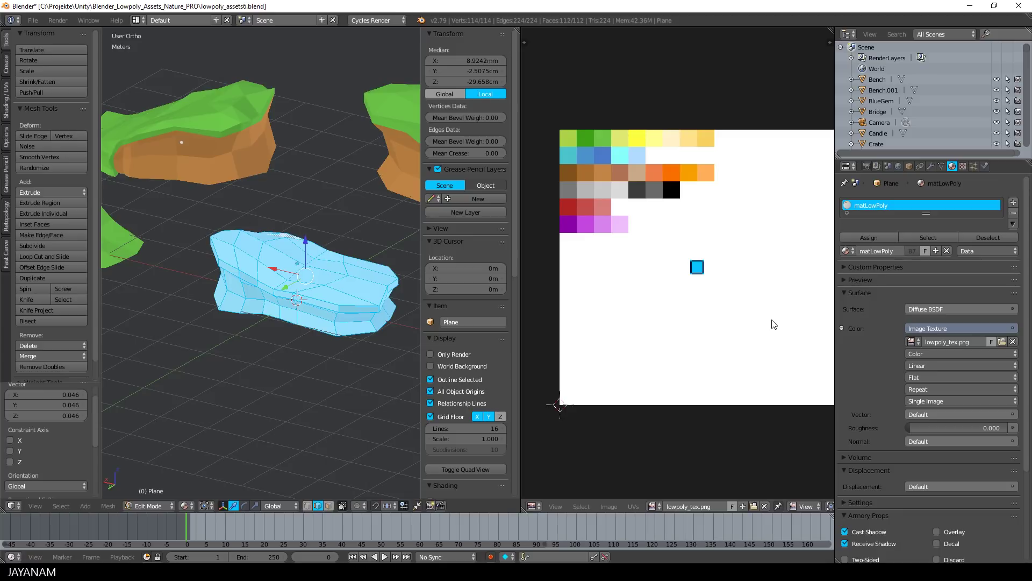
key(g)
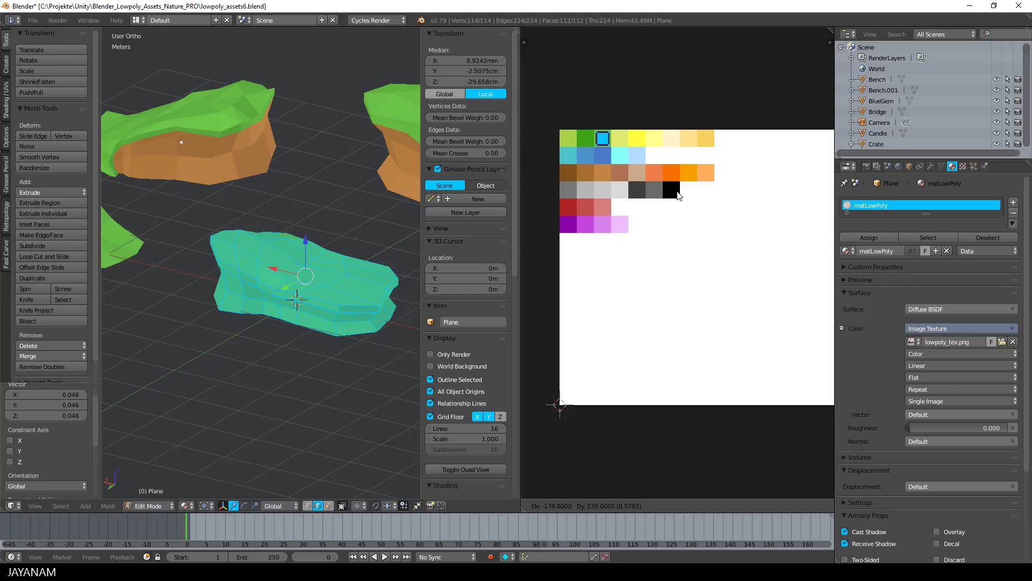
click(677, 192)
middle_drag(316, 350, 341, 339)
key(a)
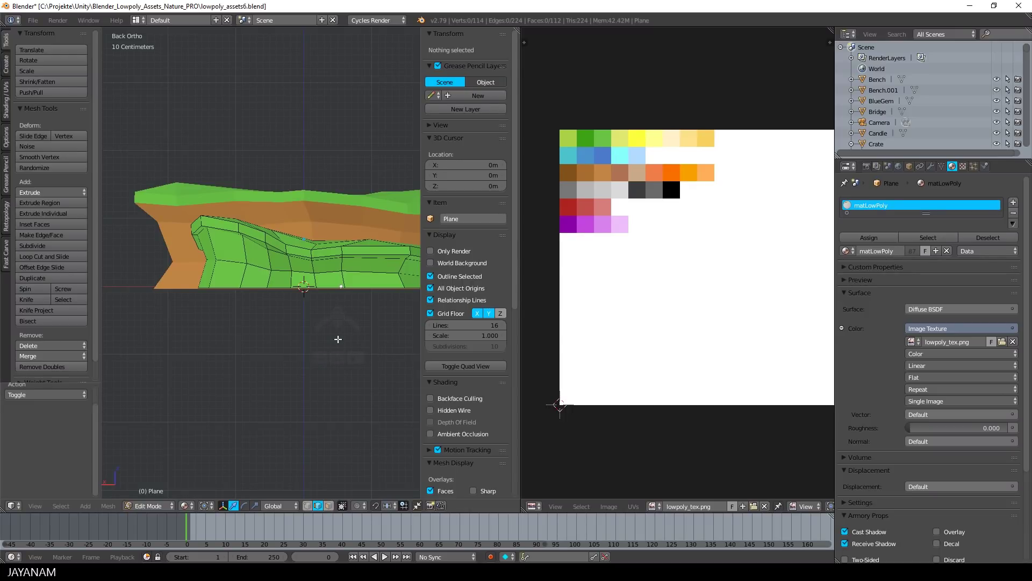
key(c)
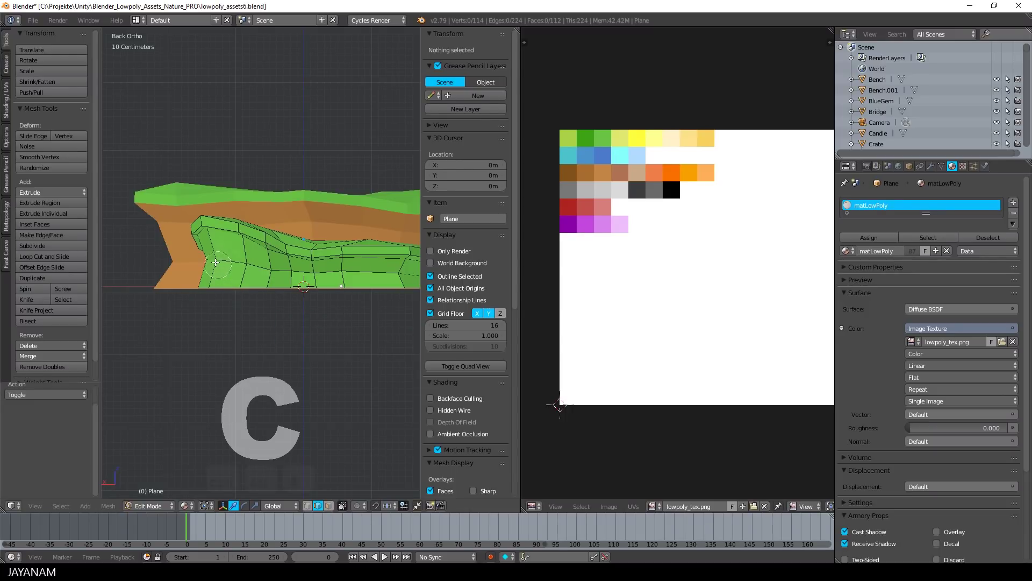
drag(216, 262, 252, 272)
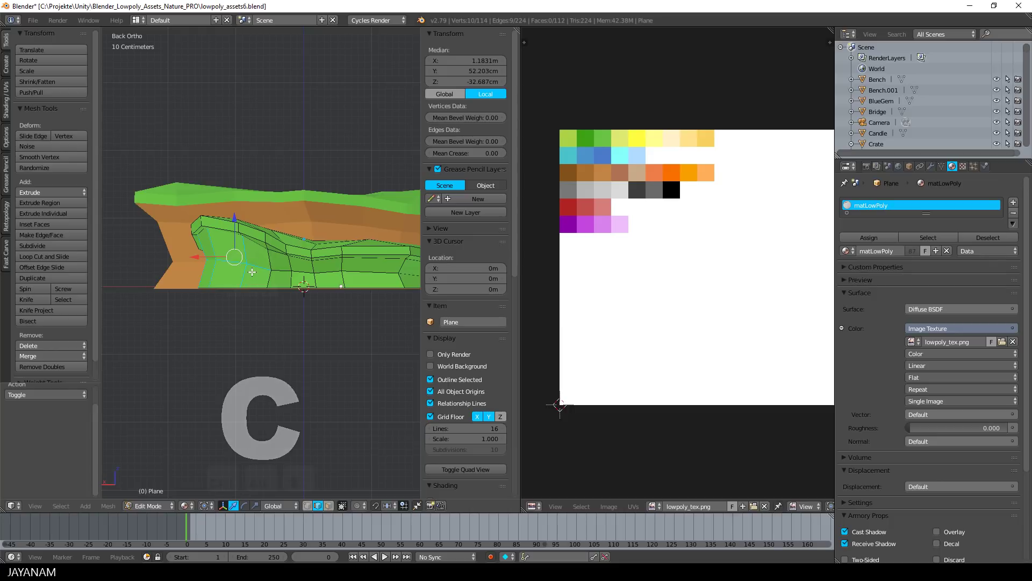
right_click(252, 272)
- Switch to face selection and circle-select the side wall faces below the rim along the terrain's back
click(328, 505)
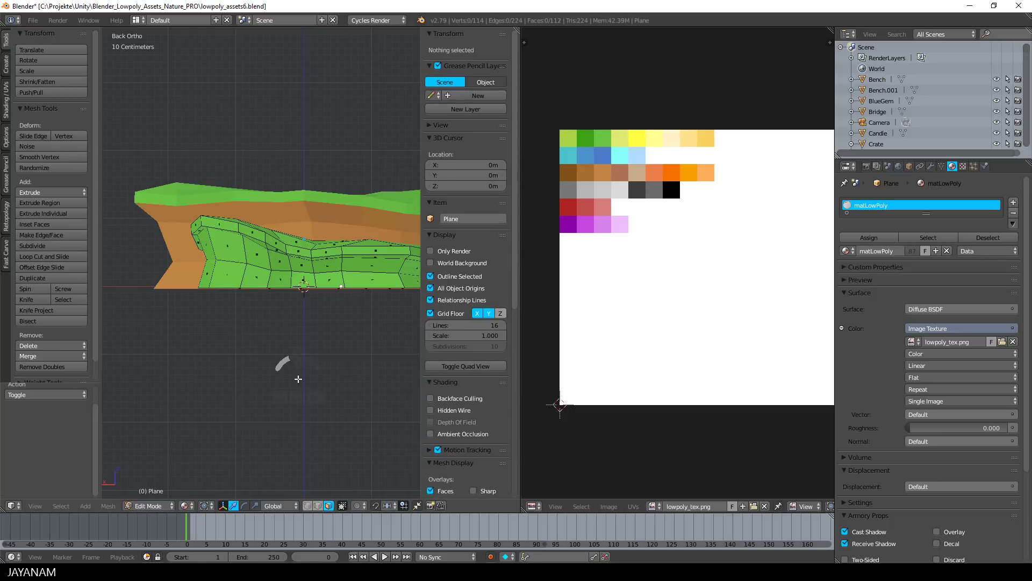
key(c)
mouse_move(209, 256)
mouse_down()
mouse_move(253, 279)
mouse_move(334, 288)
mouse_up()
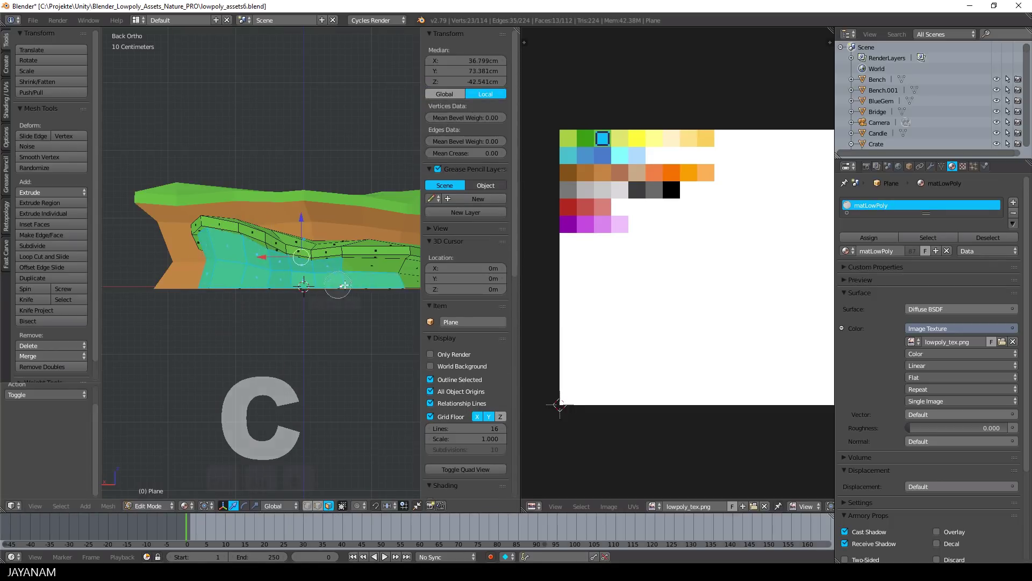
right_click(339, 337)
- Extend the circle selection to the side wall faces below the rim around the terrain's end and front
mouse_move(338, 337)
middle_down()
mouse_move(357, 350)
mouse_move(256, 364)
mouse_move(307, 371)
middle_up()
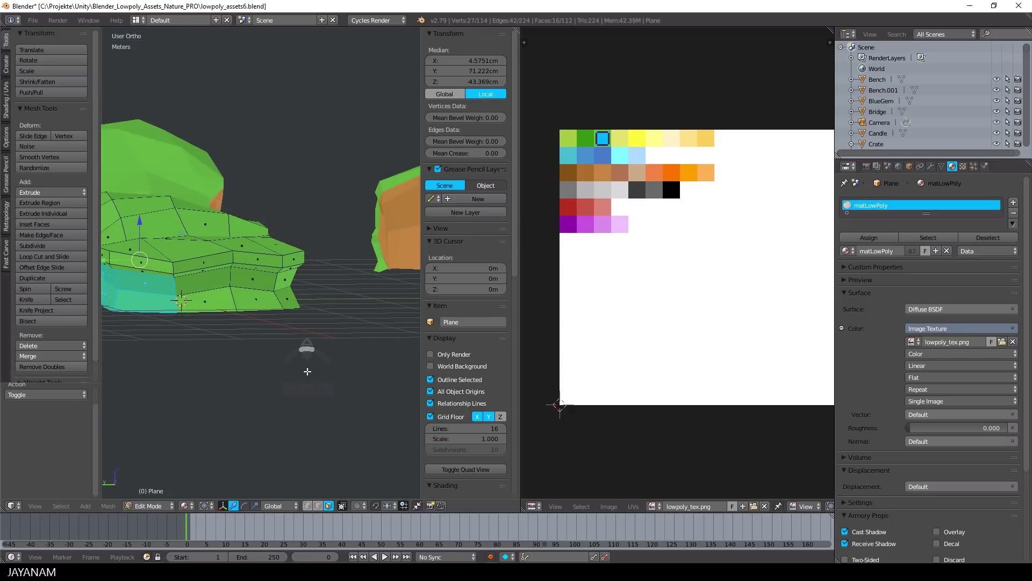
key(g)
right_click(216, 345)
key(c)
drag(174, 299, 309, 324)
right_click(308, 323)
mouse_move(308, 323)
middle_down()
mouse_move(218, 301)
mouse_move(362, 274)
mouse_move(310, 299)
middle_up()
key(c)
mouse_move(277, 317)
mouse_down()
mouse_move(395, 288)
mouse_move(347, 337)
mouse_up()
right_click(338, 325)
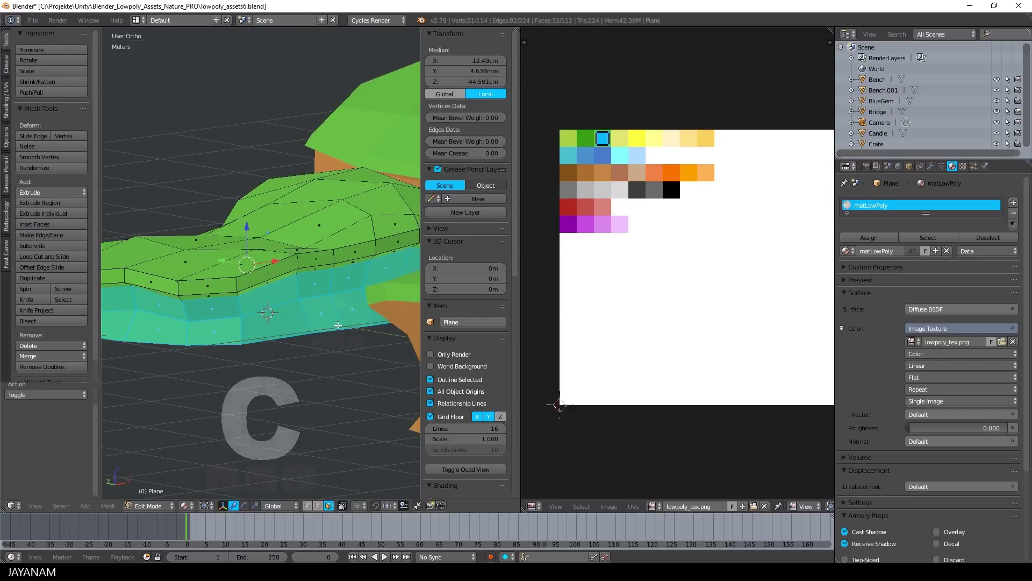
- Add the remaining side wall faces to the selection and move their UVs onto the third brown swatch in the palette
scroll(337, 324, down, 3)
mouse_move(337, 324)
middle_down()
mouse_move(272, 327)
mouse_move(322, 328)
middle_up()
key(c)
drag(323, 328, 339, 304)
right_click(338, 305)
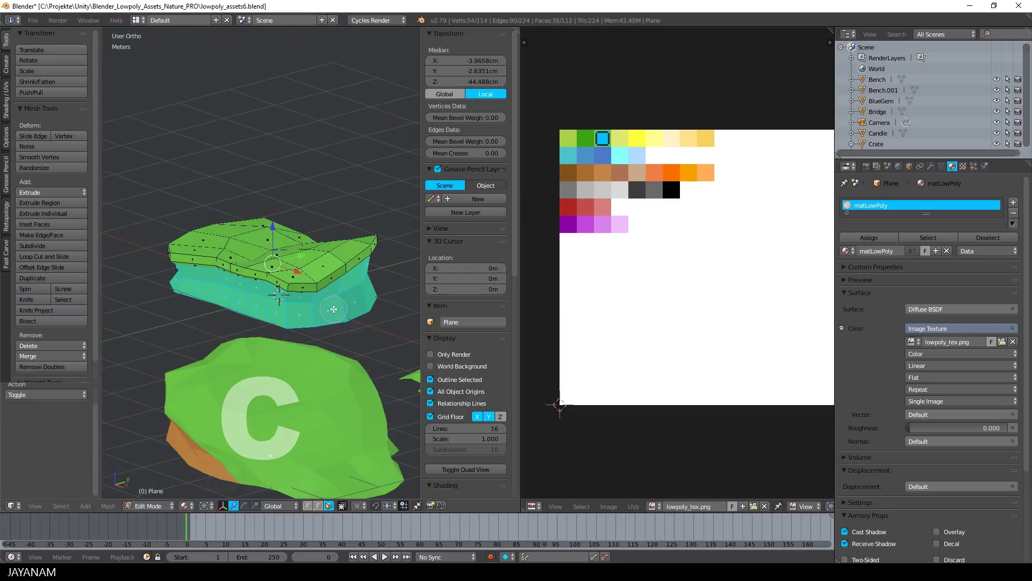
key(g)
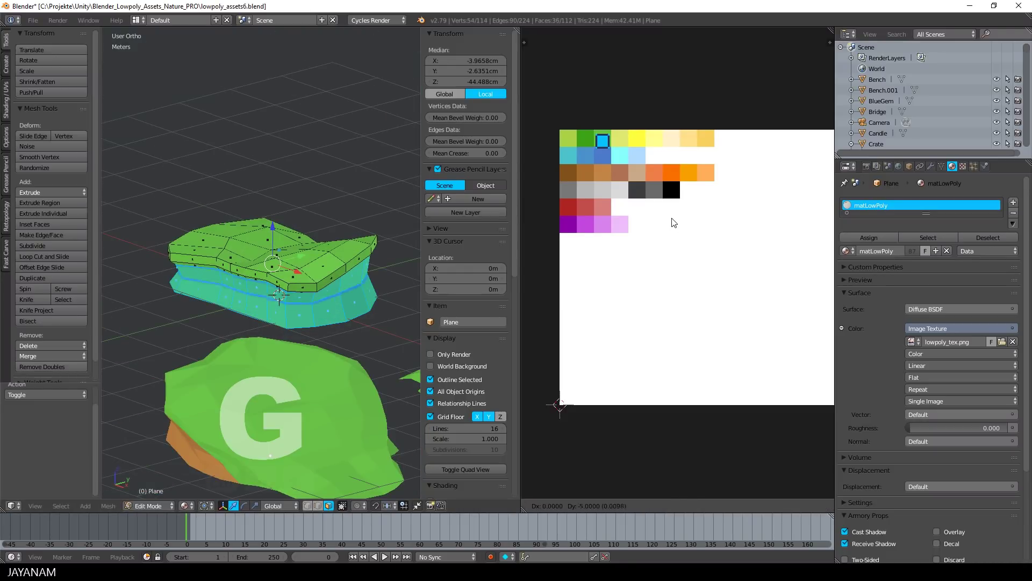
click(672, 252)
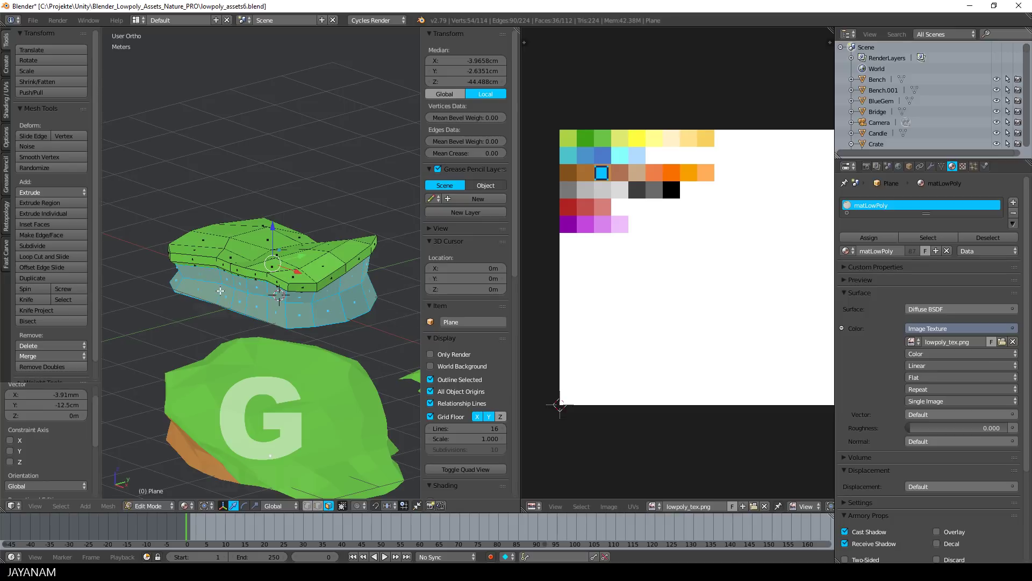
- Leave mesh editing for Object Mode and merge the UV/Image Editor area back into the 3D view
middle_drag(220, 290, 39, 292)
key(a)
mouse_move(208, 316)
middle_down()
mouse_move(237, 298)
mouse_move(290, 317)
mouse_move(292, 327)
mouse_move(233, 330)
middle_up()
key(Tab)
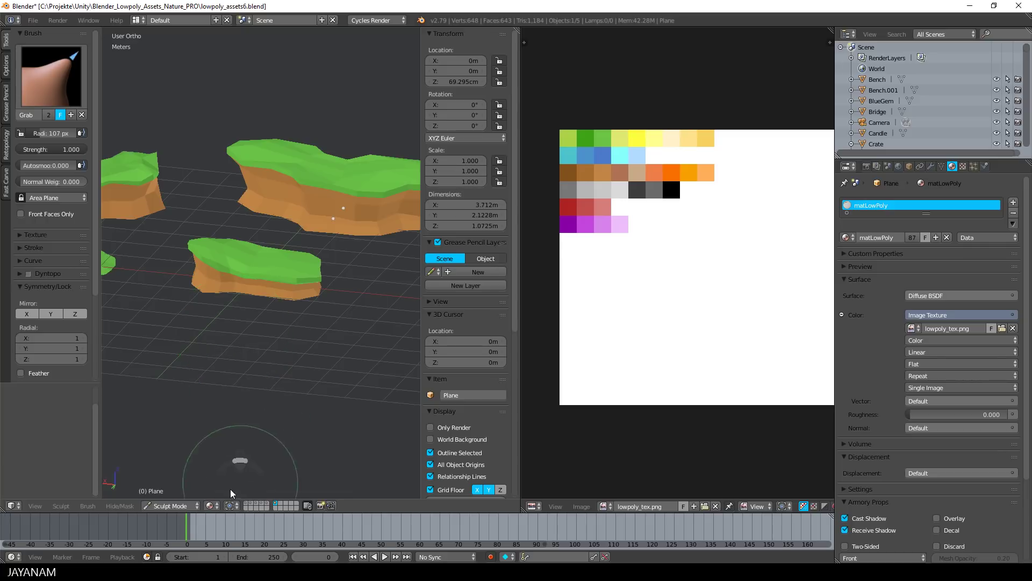
click(167, 506)
click(169, 493)
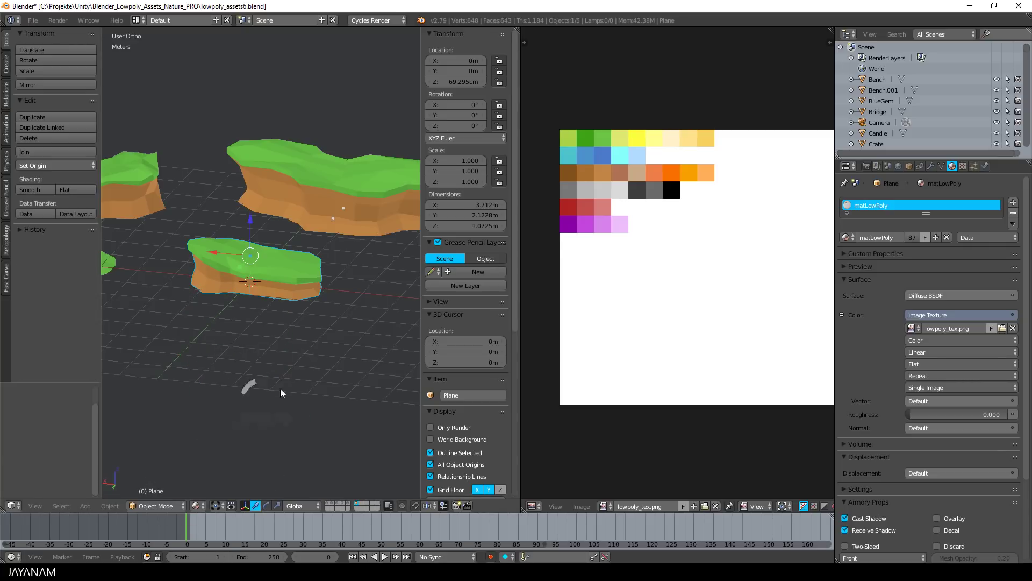
middle_drag(280, 388, 304, 339)
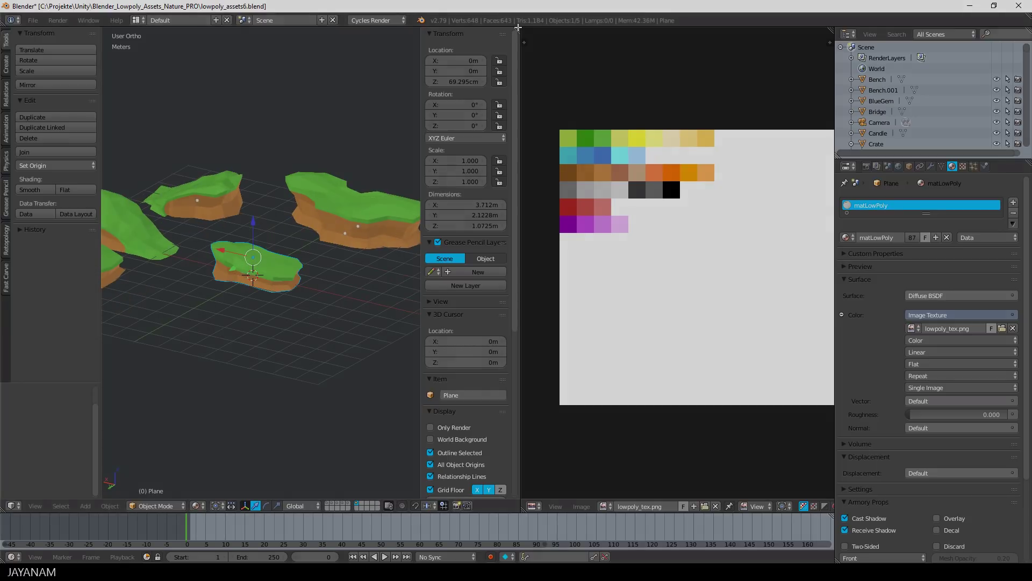
drag(517, 27, 666, 163)
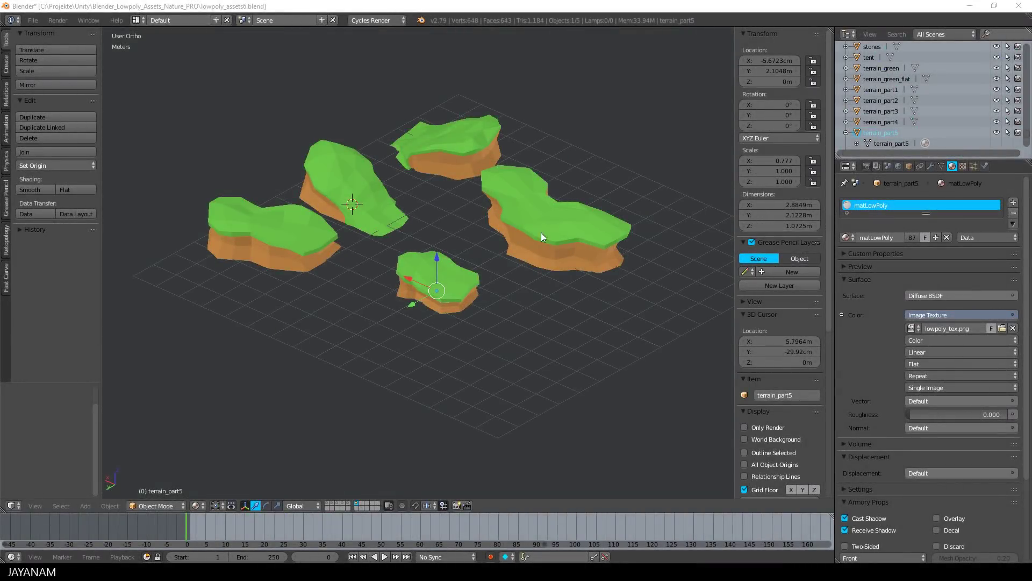
- Export the selected terrain_part5 object as terrain_part5.fbx into the Unity project's Meshes folder
click(33, 21)
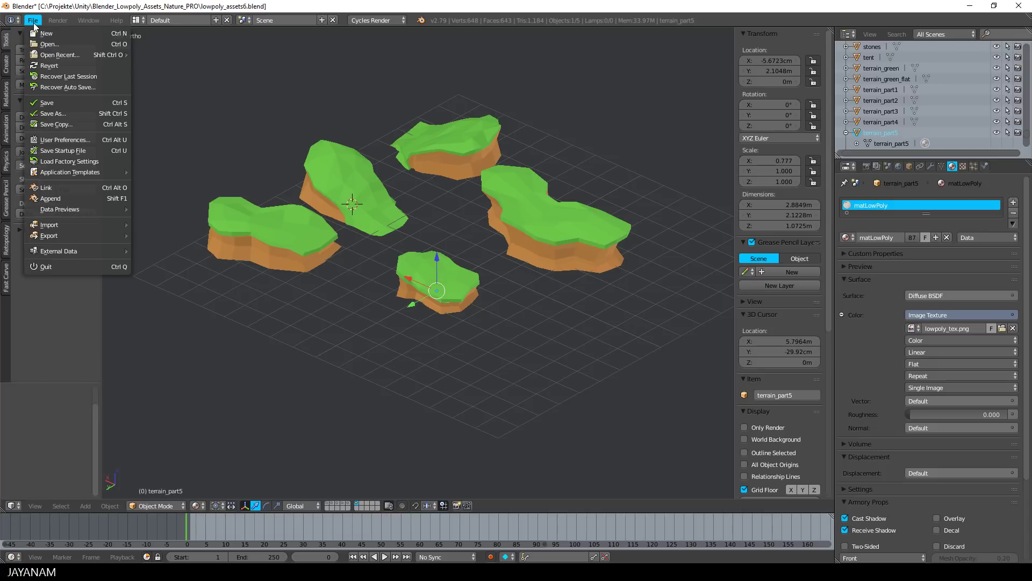
mouse_move(68, 237)
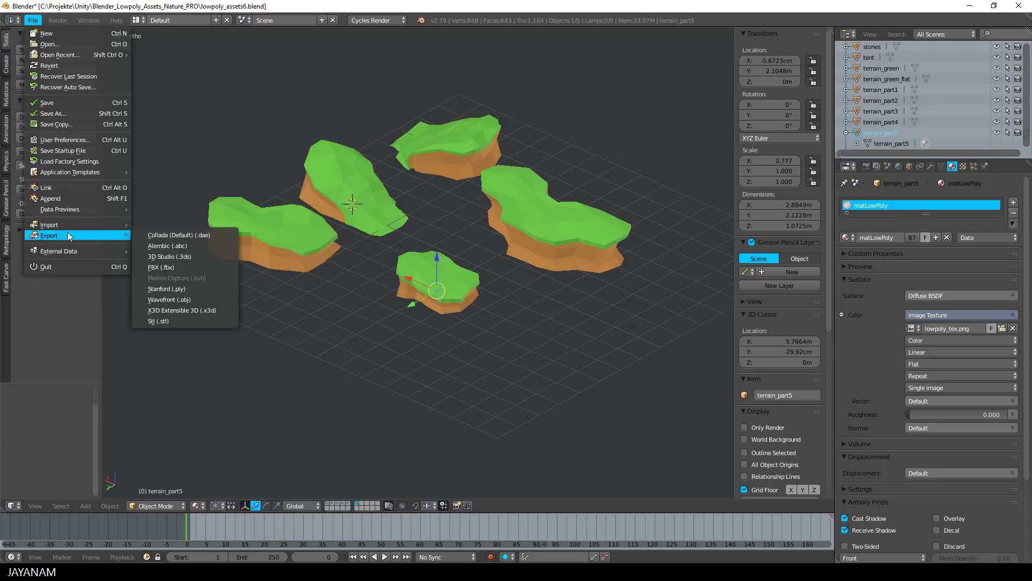
click(161, 267)
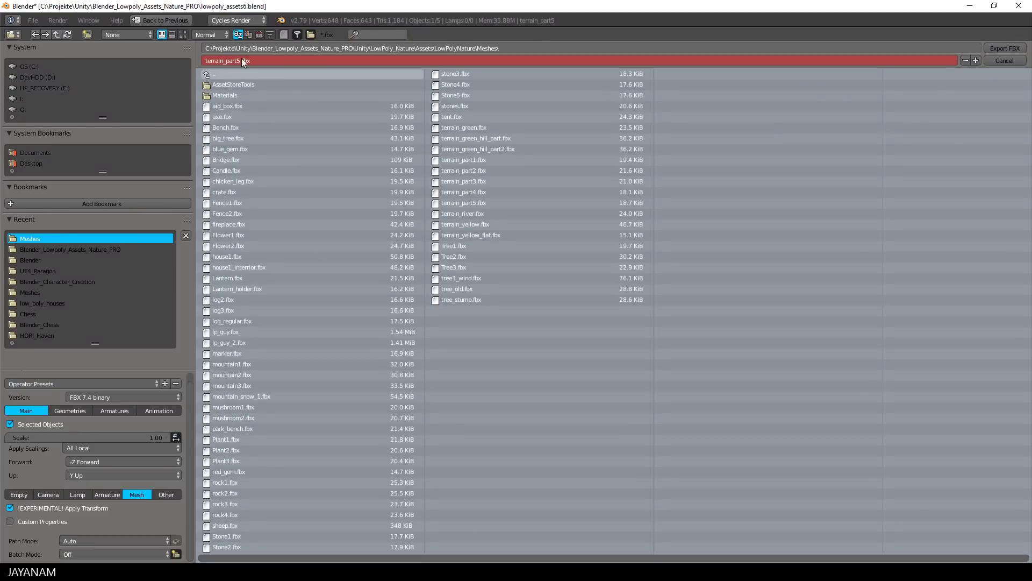
click(993, 48)
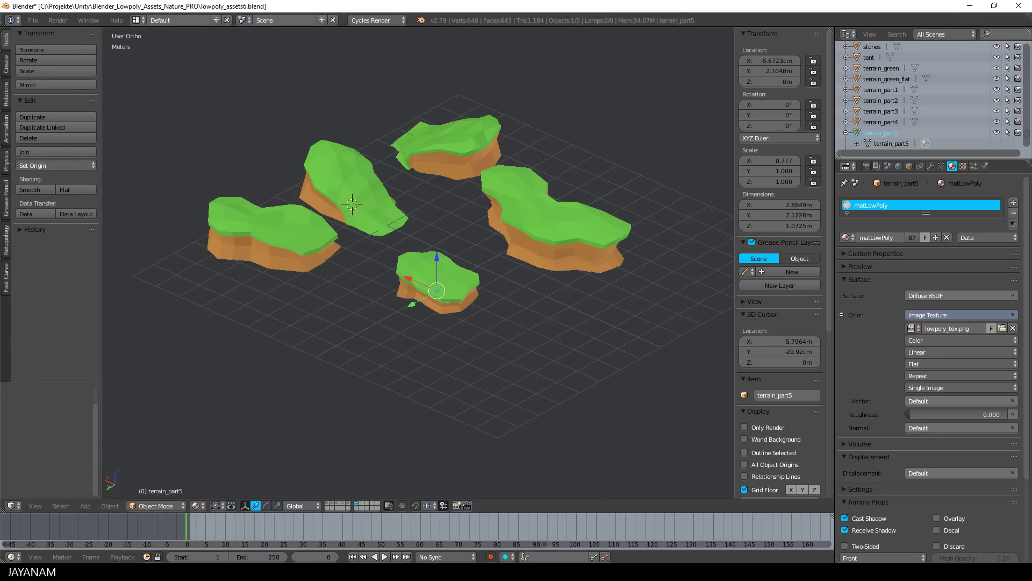
- Switch to Unity and place the terrain_part4 mesh behind the sheep at about X -10.3, Z 9.12
key(alt+Tab)
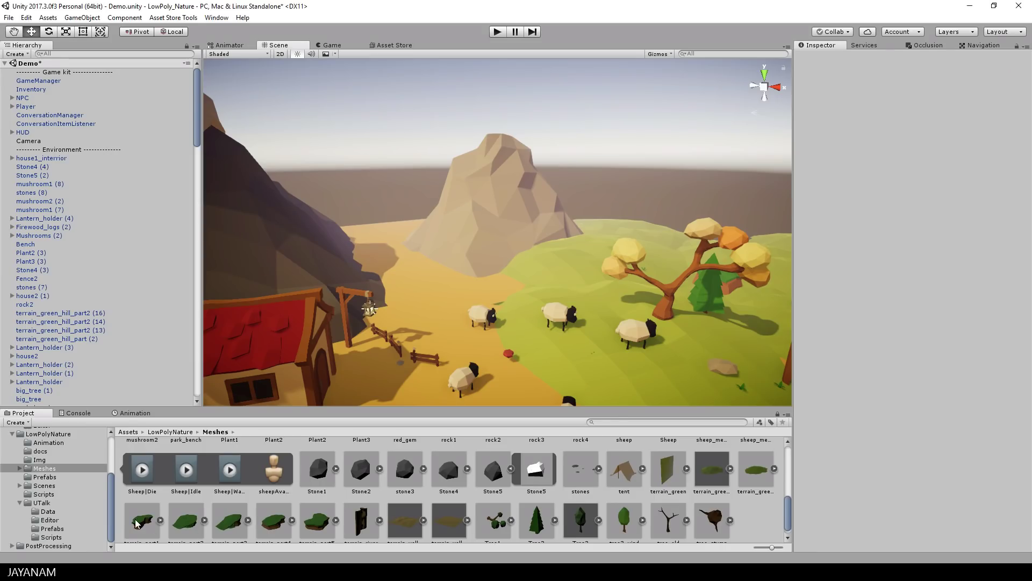
click(136, 523)
click(186, 514)
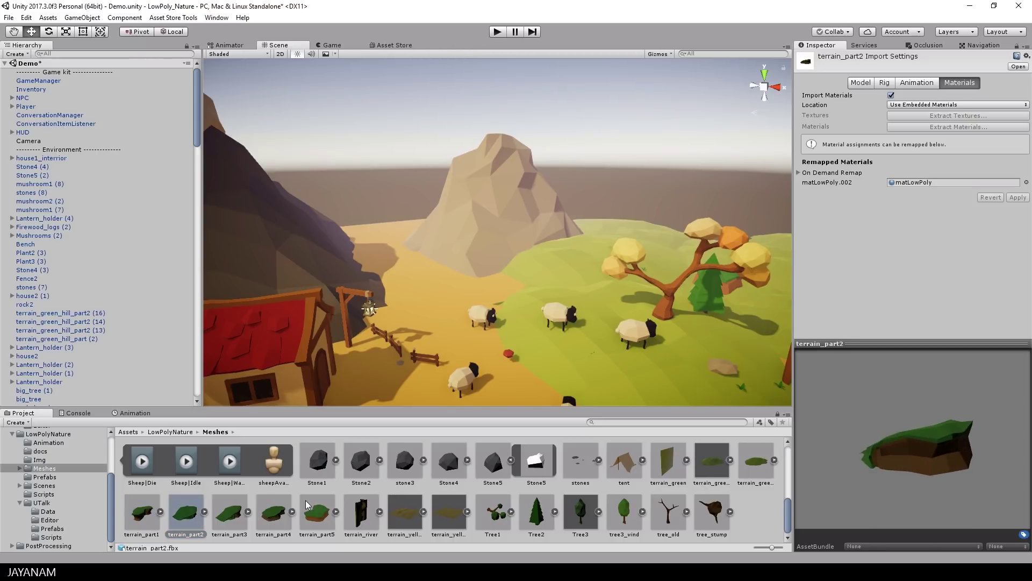
drag(274, 516, 566, 288)
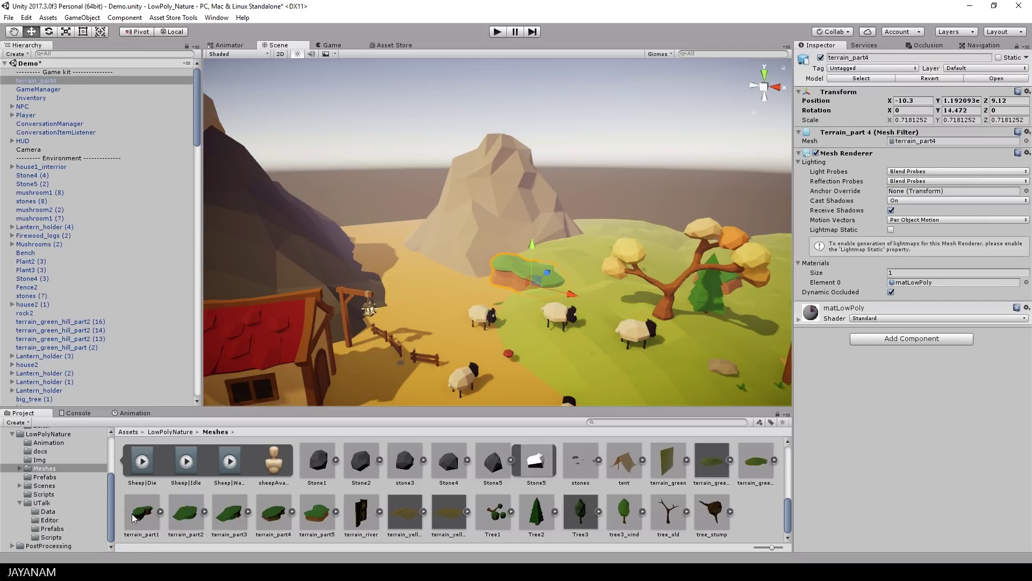
- Place the terrain_part2 mesh on the hill behind terrain_part4, rotate it to about 229 degrees around Y, and deselect it
drag(186, 516, 608, 152)
key(e)
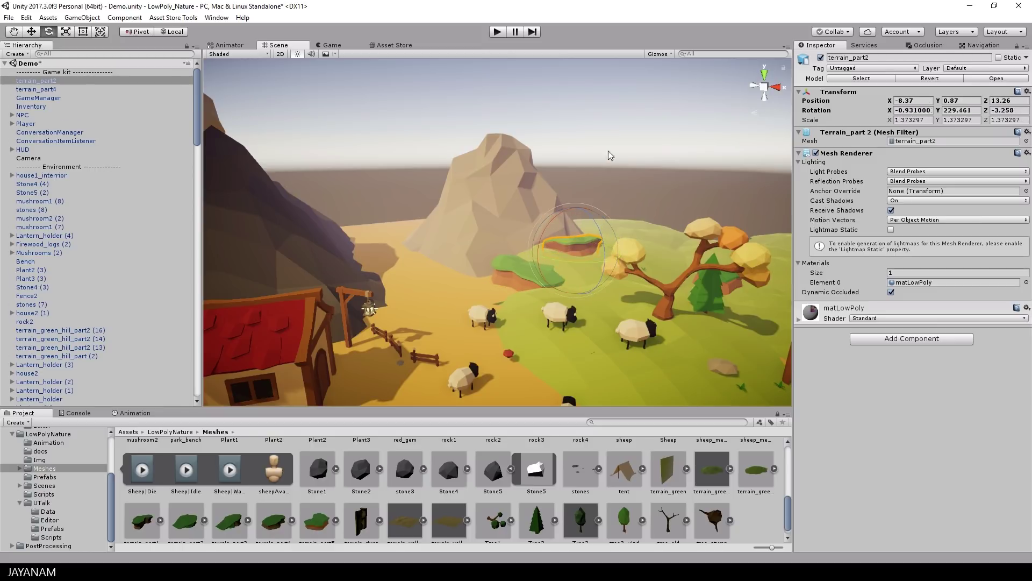
click(608, 152)
scroll(600, 191, up, 2)
right_drag(599, 190, 640, 209)
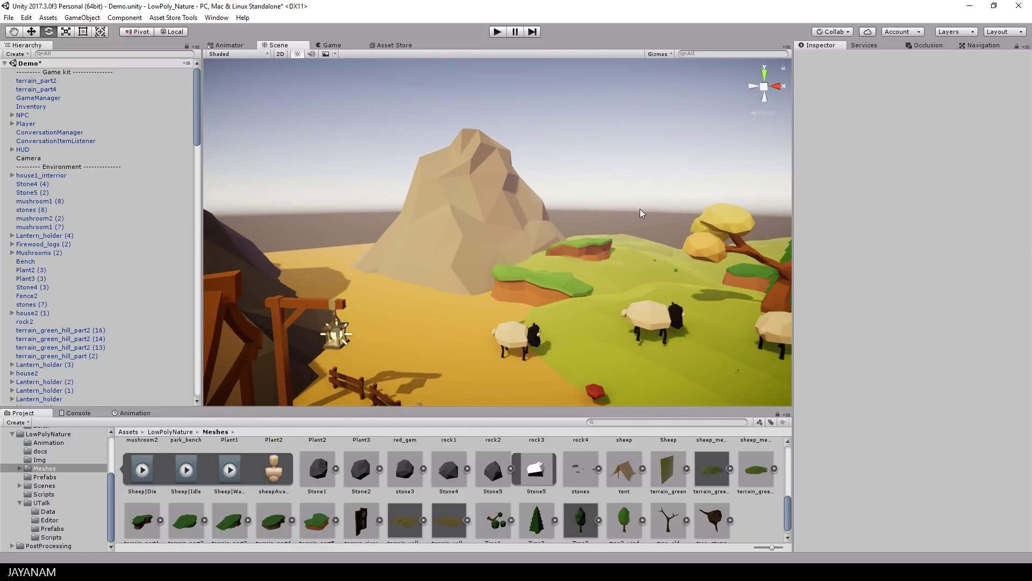